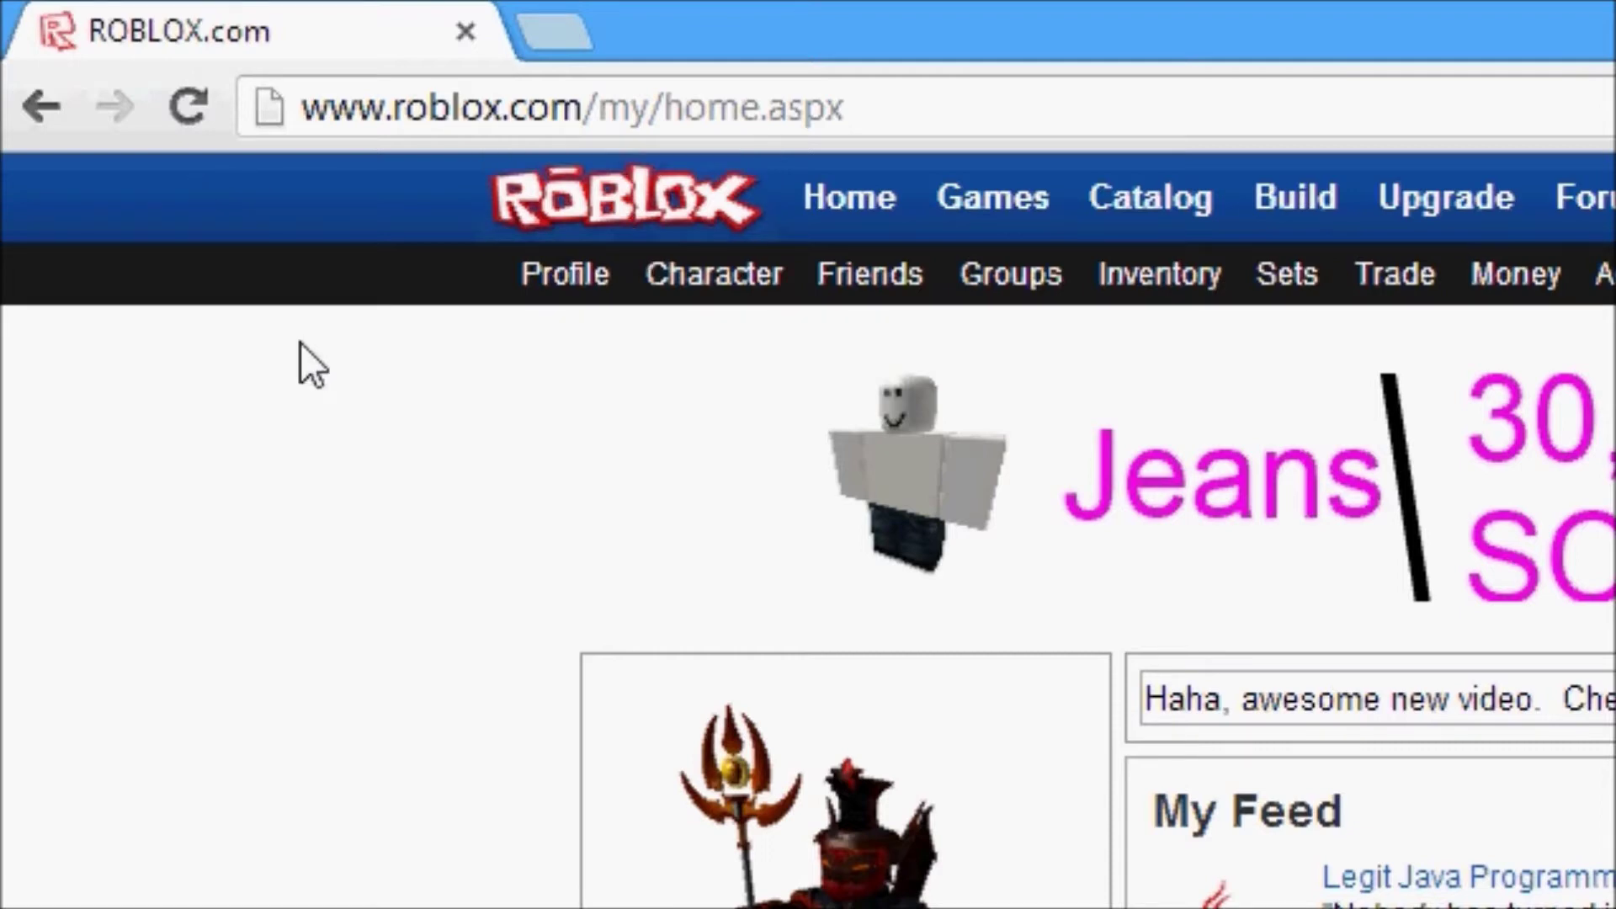
# Go to the account inventory and filter it to the Decals category.
pyautogui.click(1189, 279)
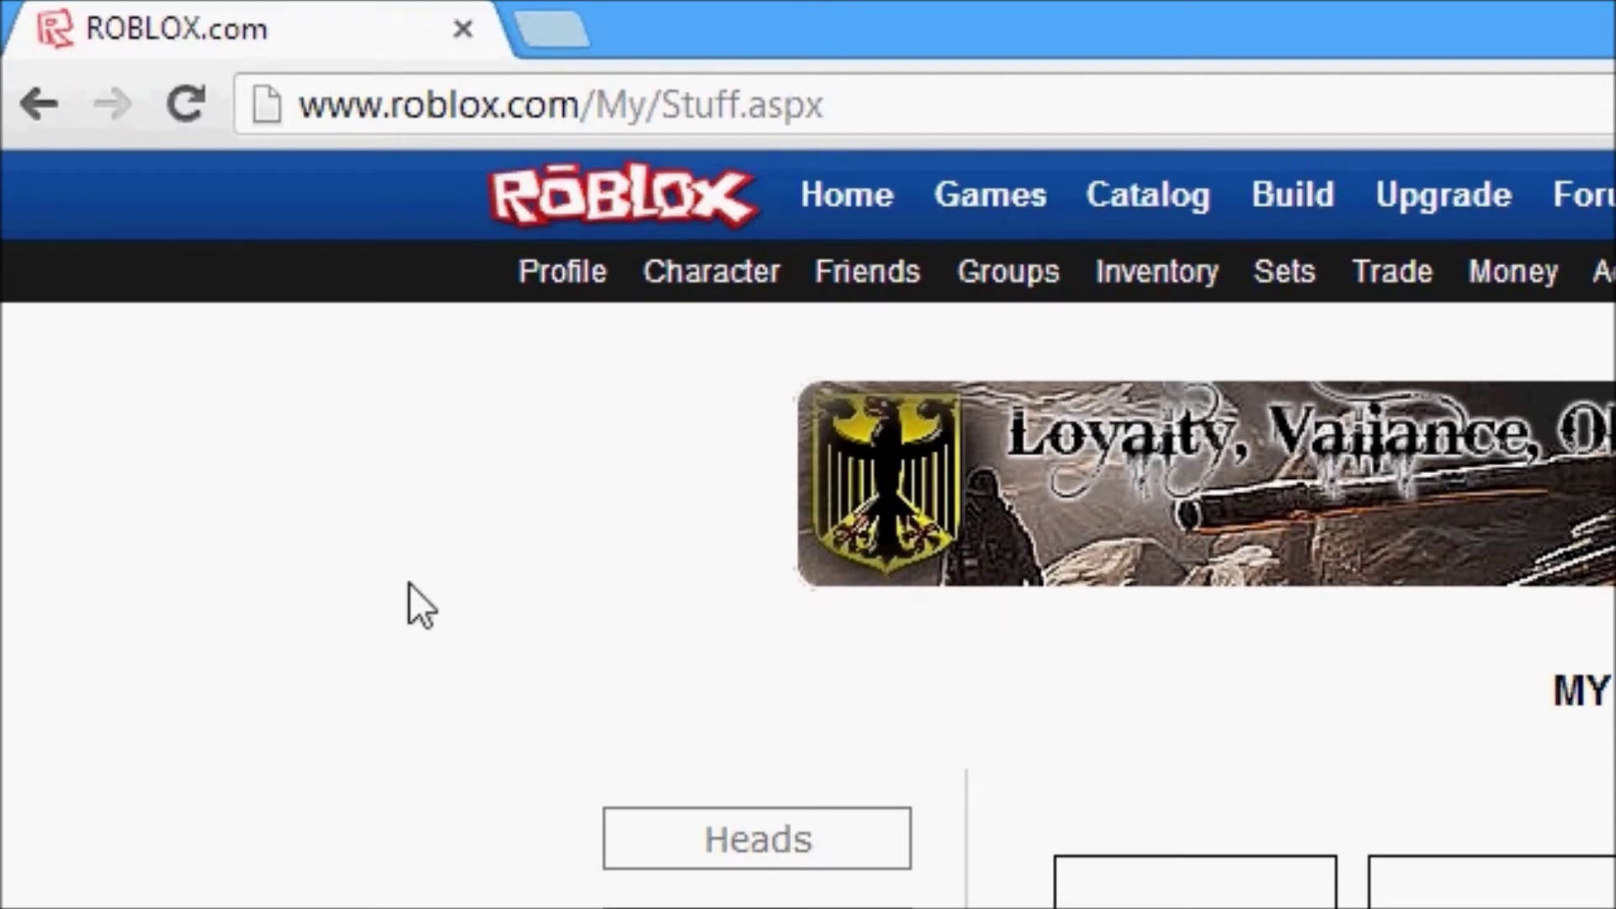
pyautogui.scroll(-3, 417, 589)
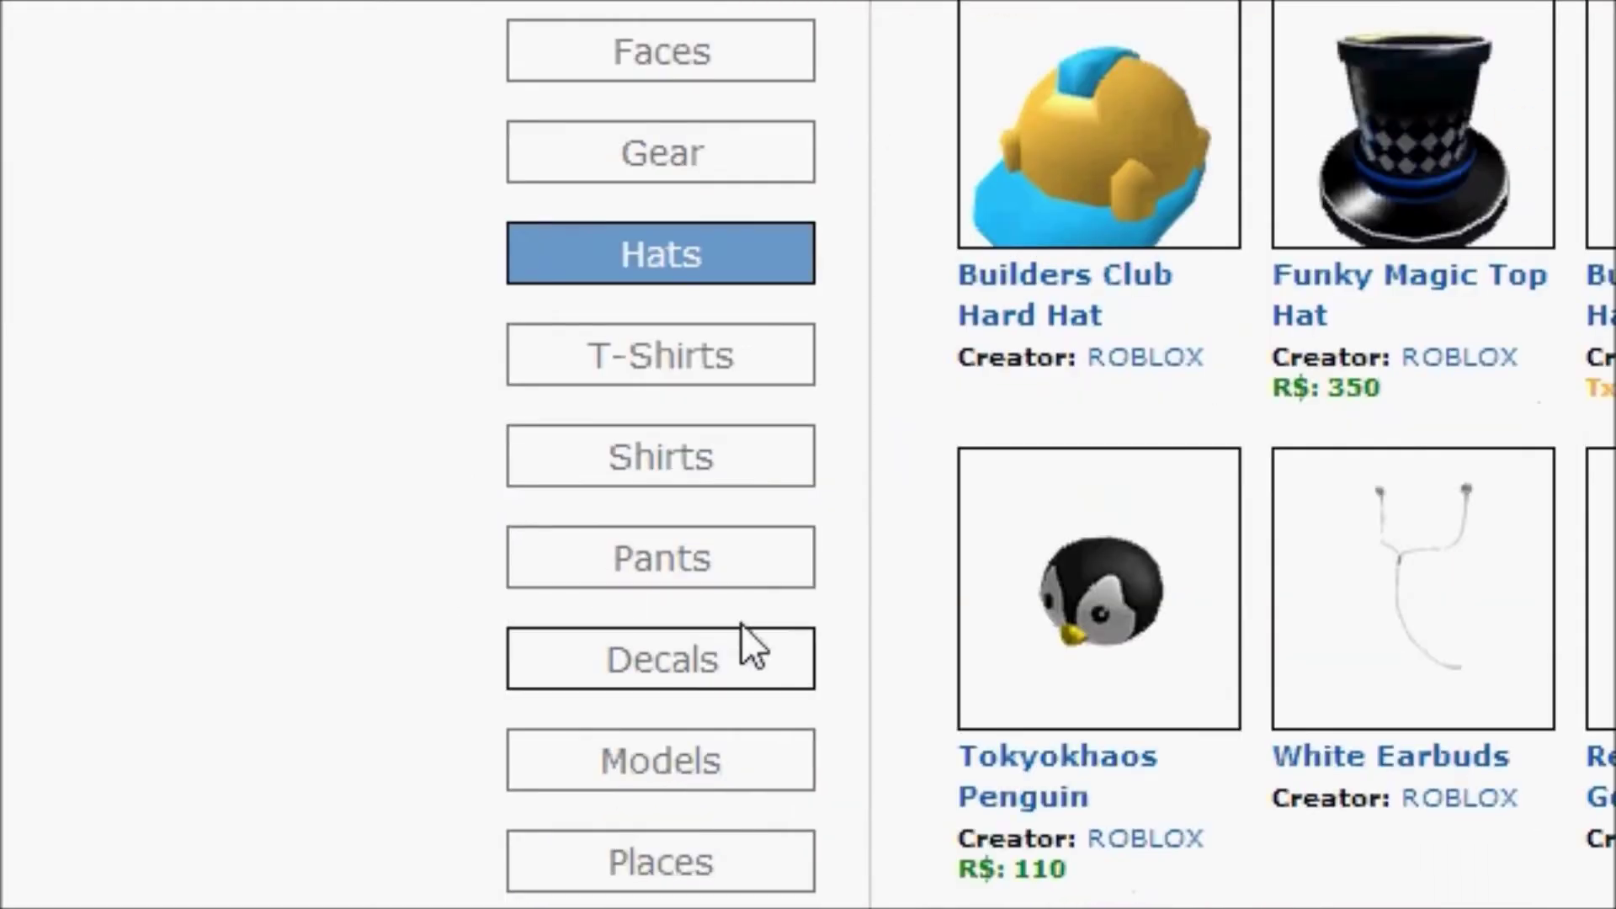
pyautogui.click(698, 665)
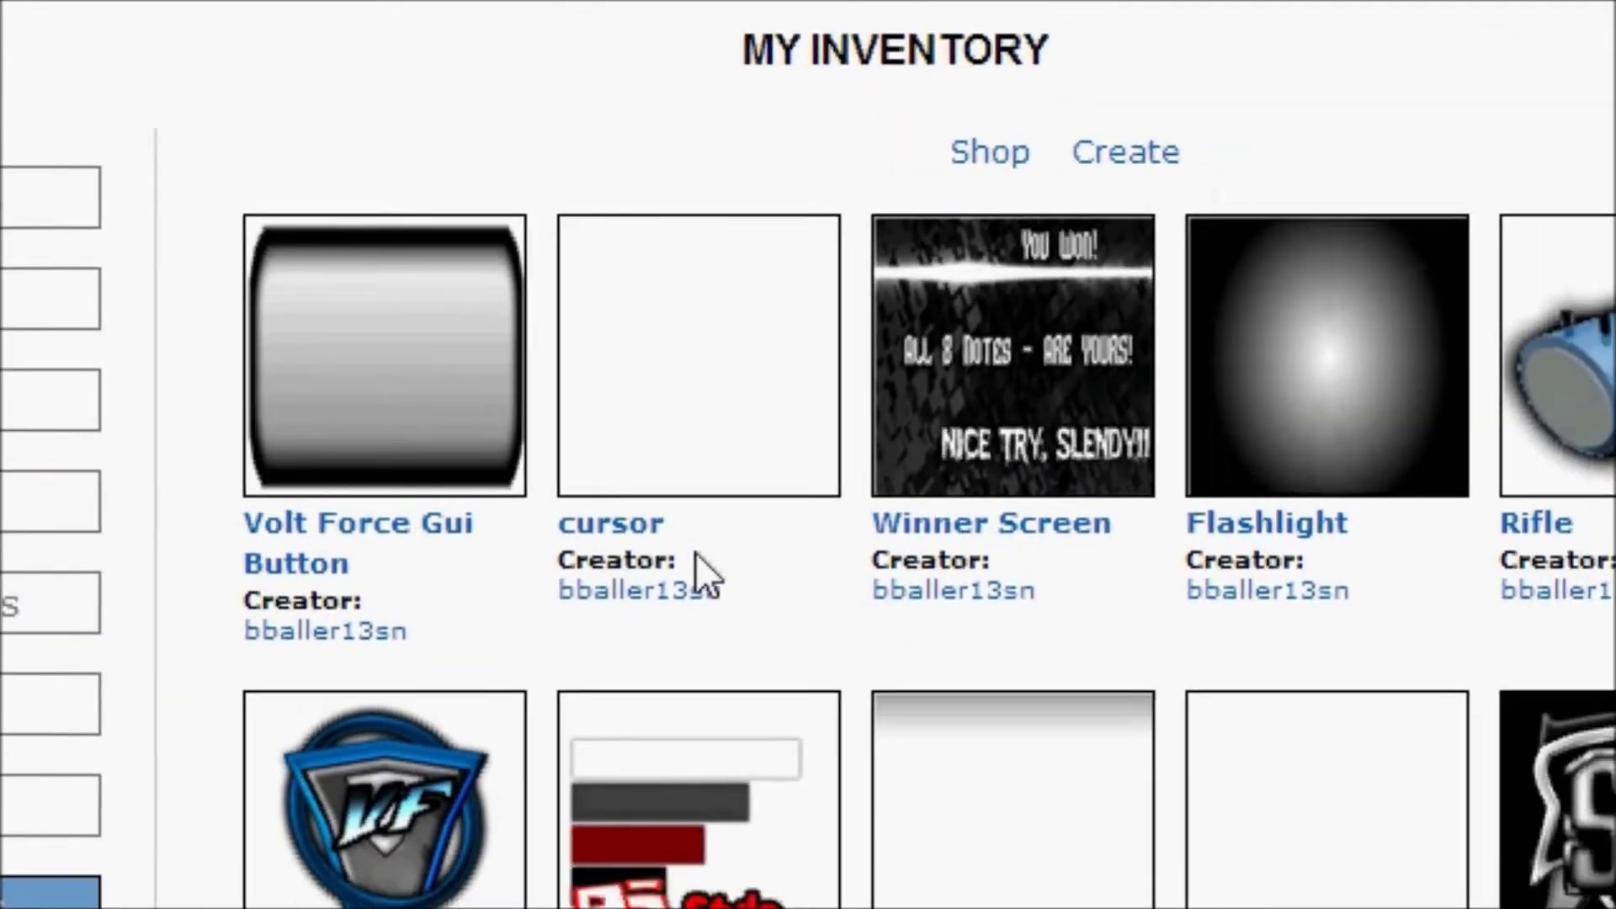
pyautogui.scroll(-3, 523, 769)
pyautogui.scroll(-6, 527, 791)
pyautogui.scroll(12, 531, 787)
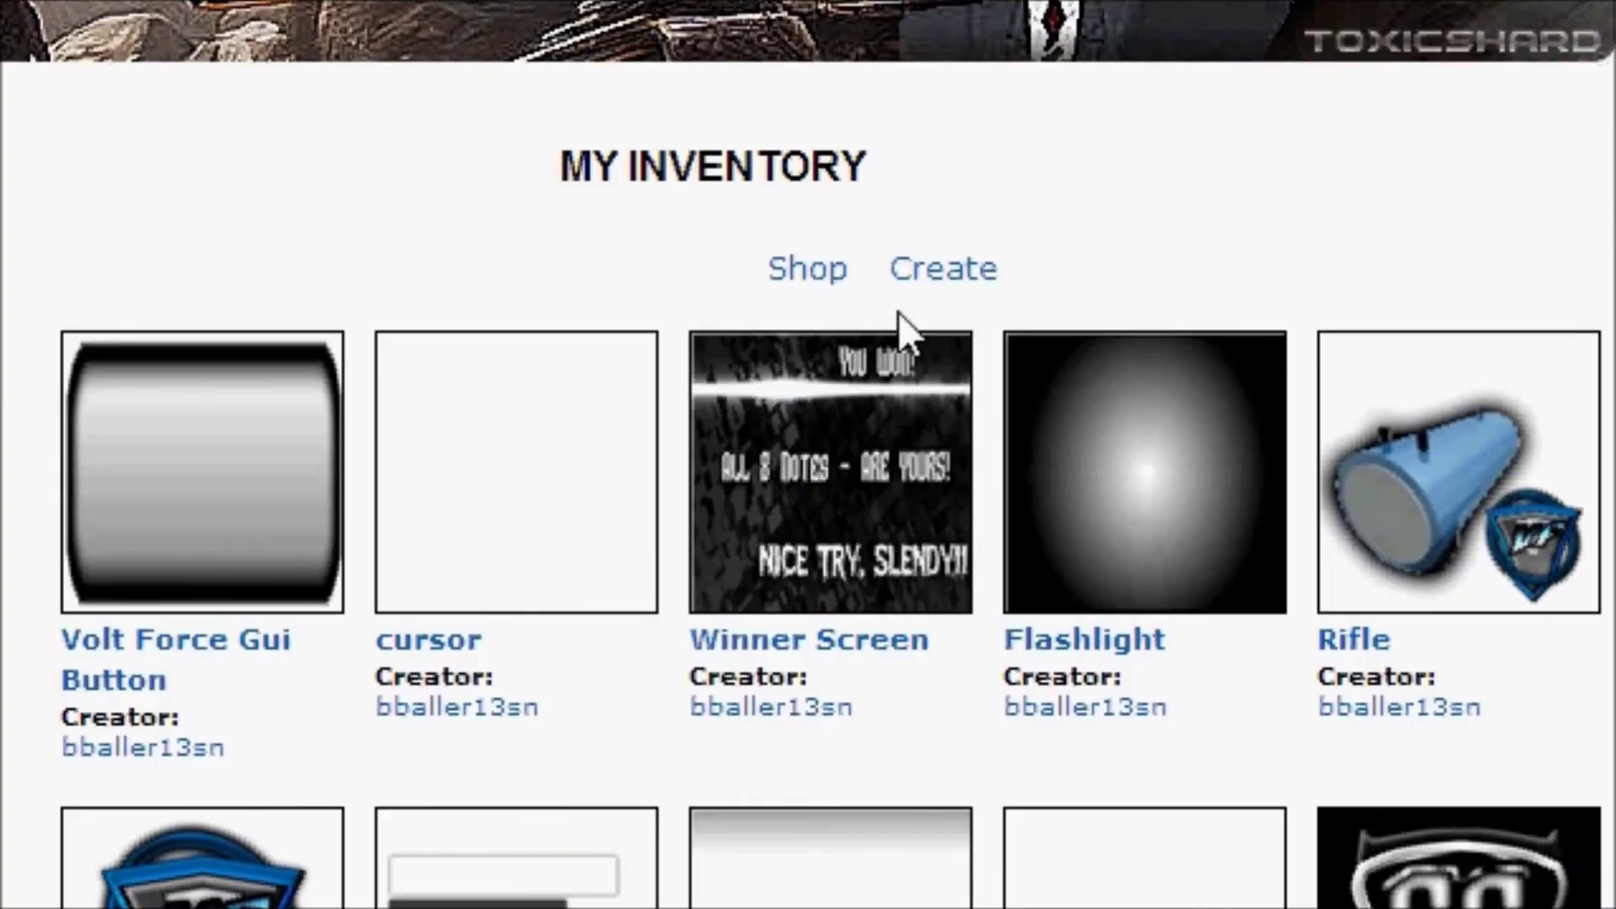
# Start a new decal and browse the file picker to the user's home folder.
pyautogui.click(935, 286)
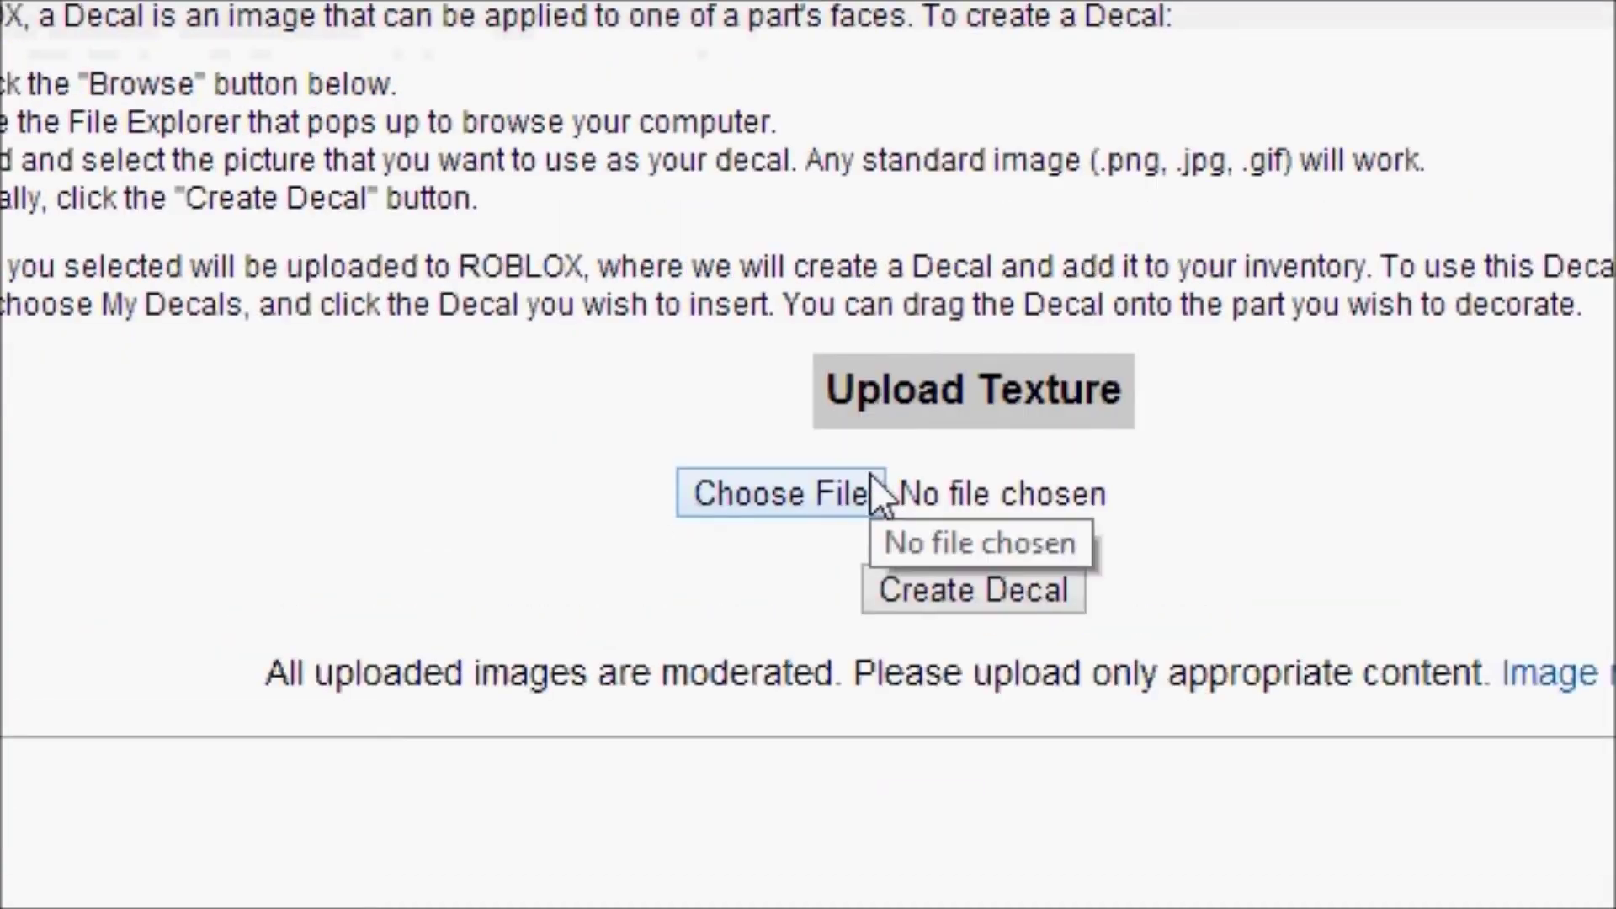
pyautogui.click(861, 477)
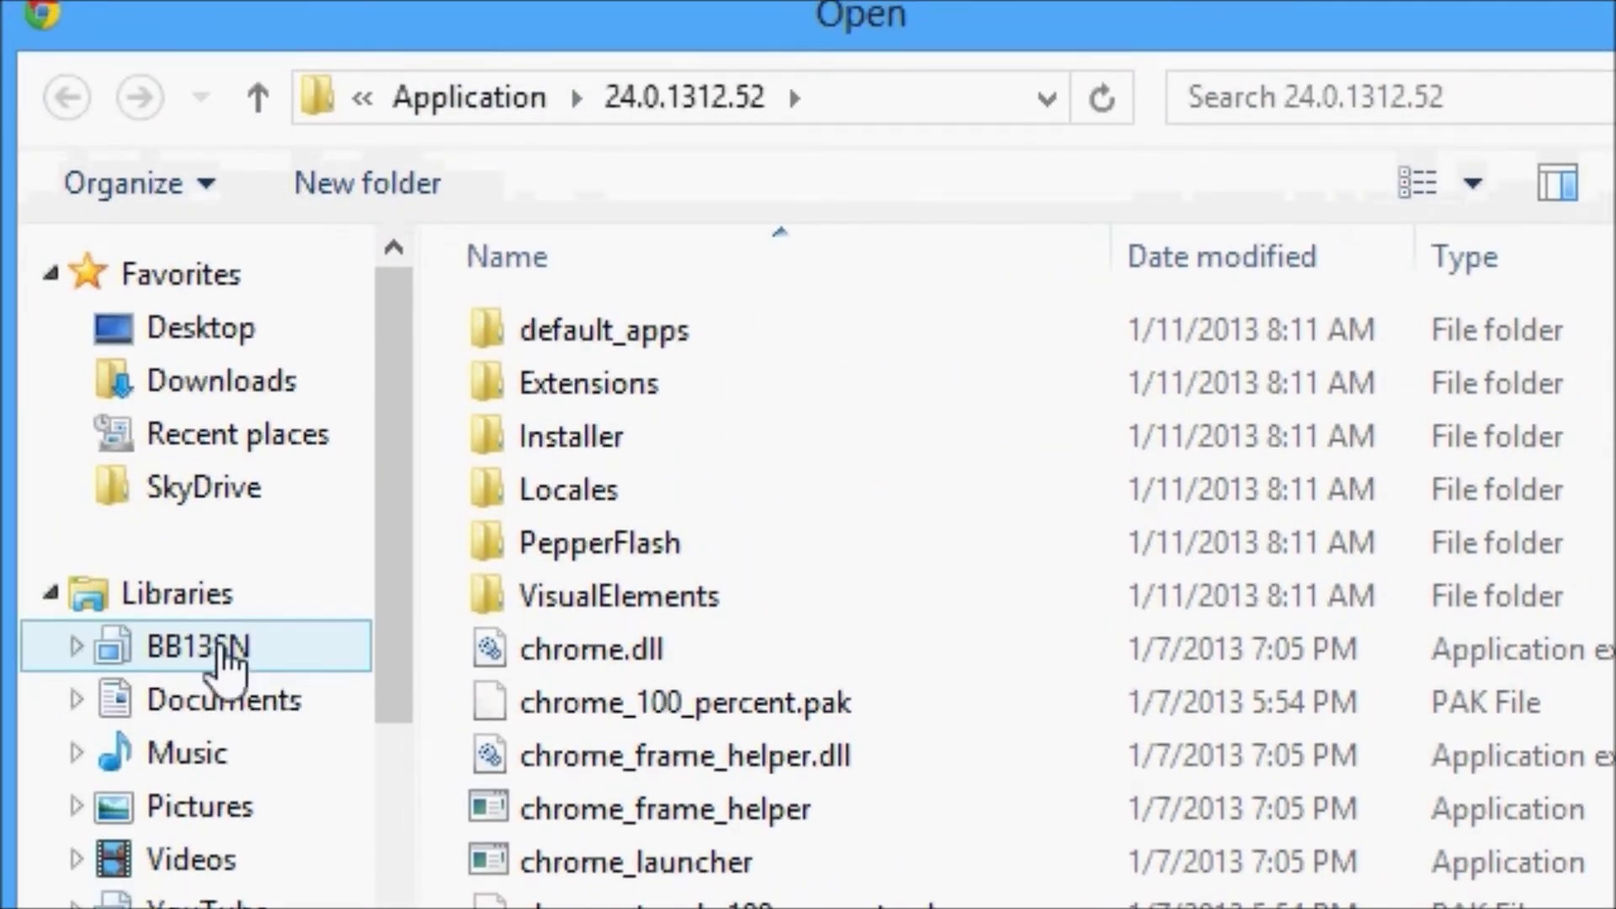
pyautogui.click(173, 670)
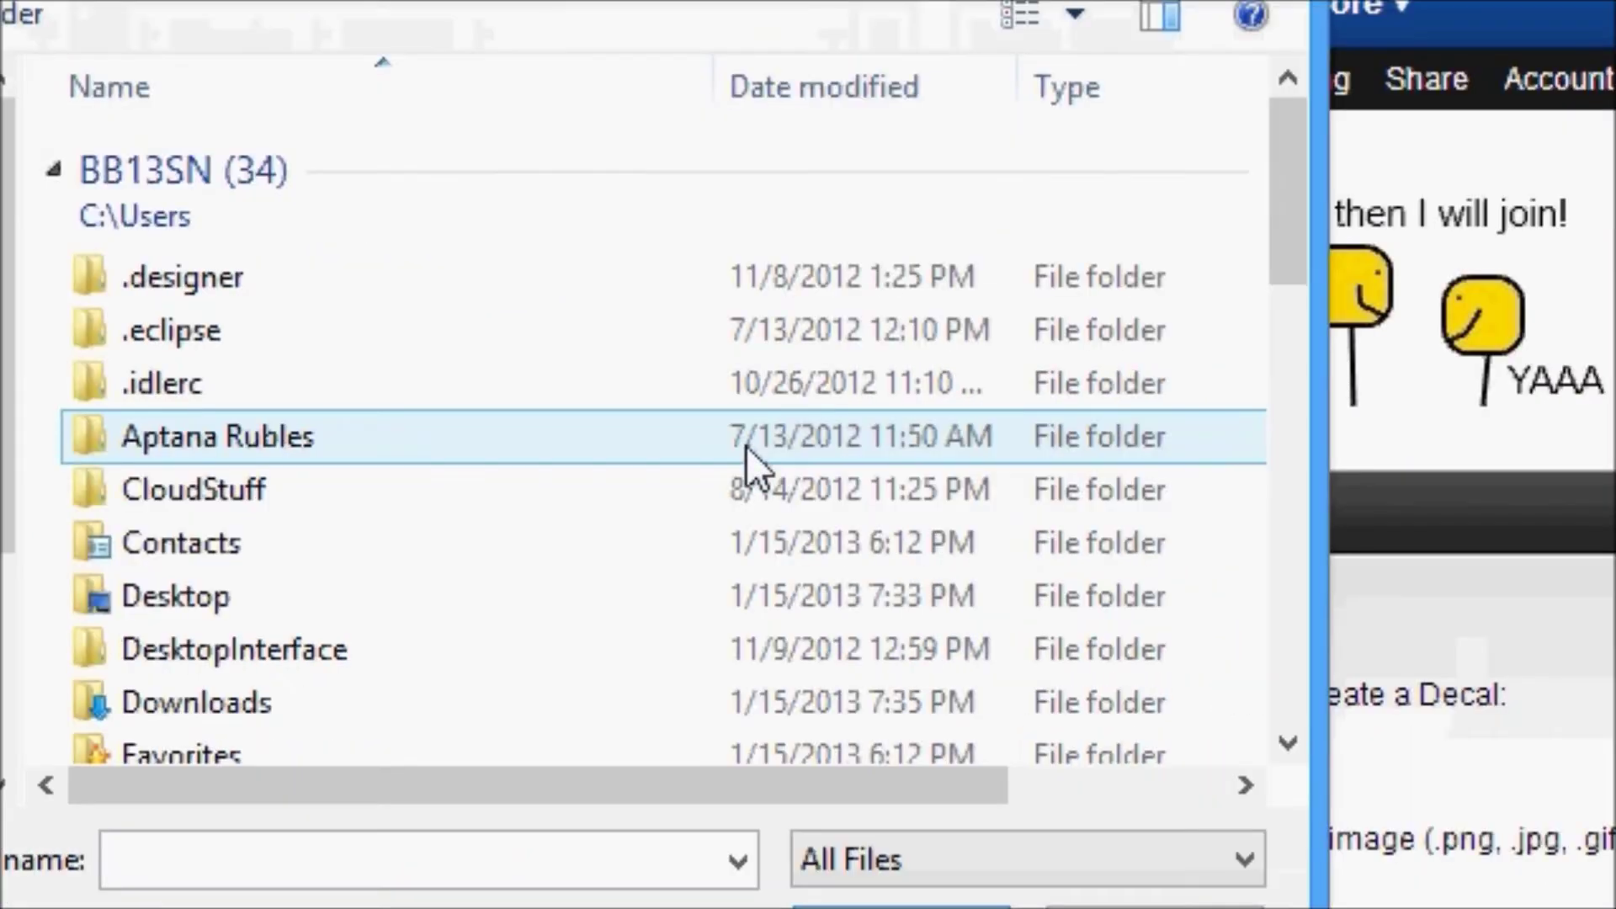
pyautogui.click(1144, 613)
pyautogui.scroll(-2, 1192, 684)
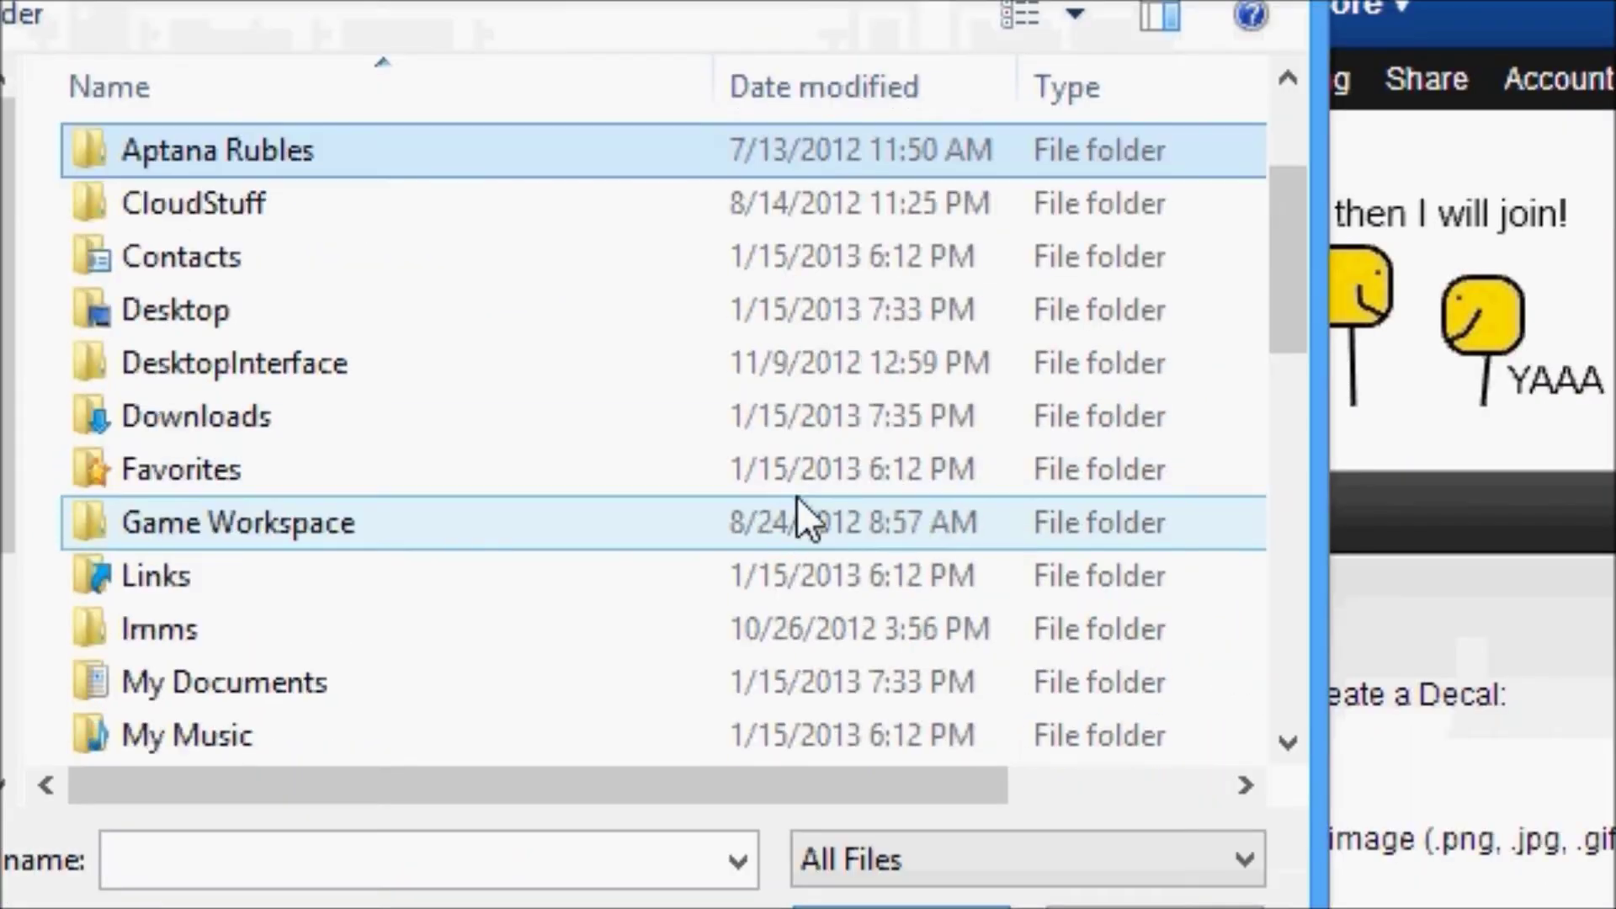
pyautogui.scroll(-8, 802, 505)
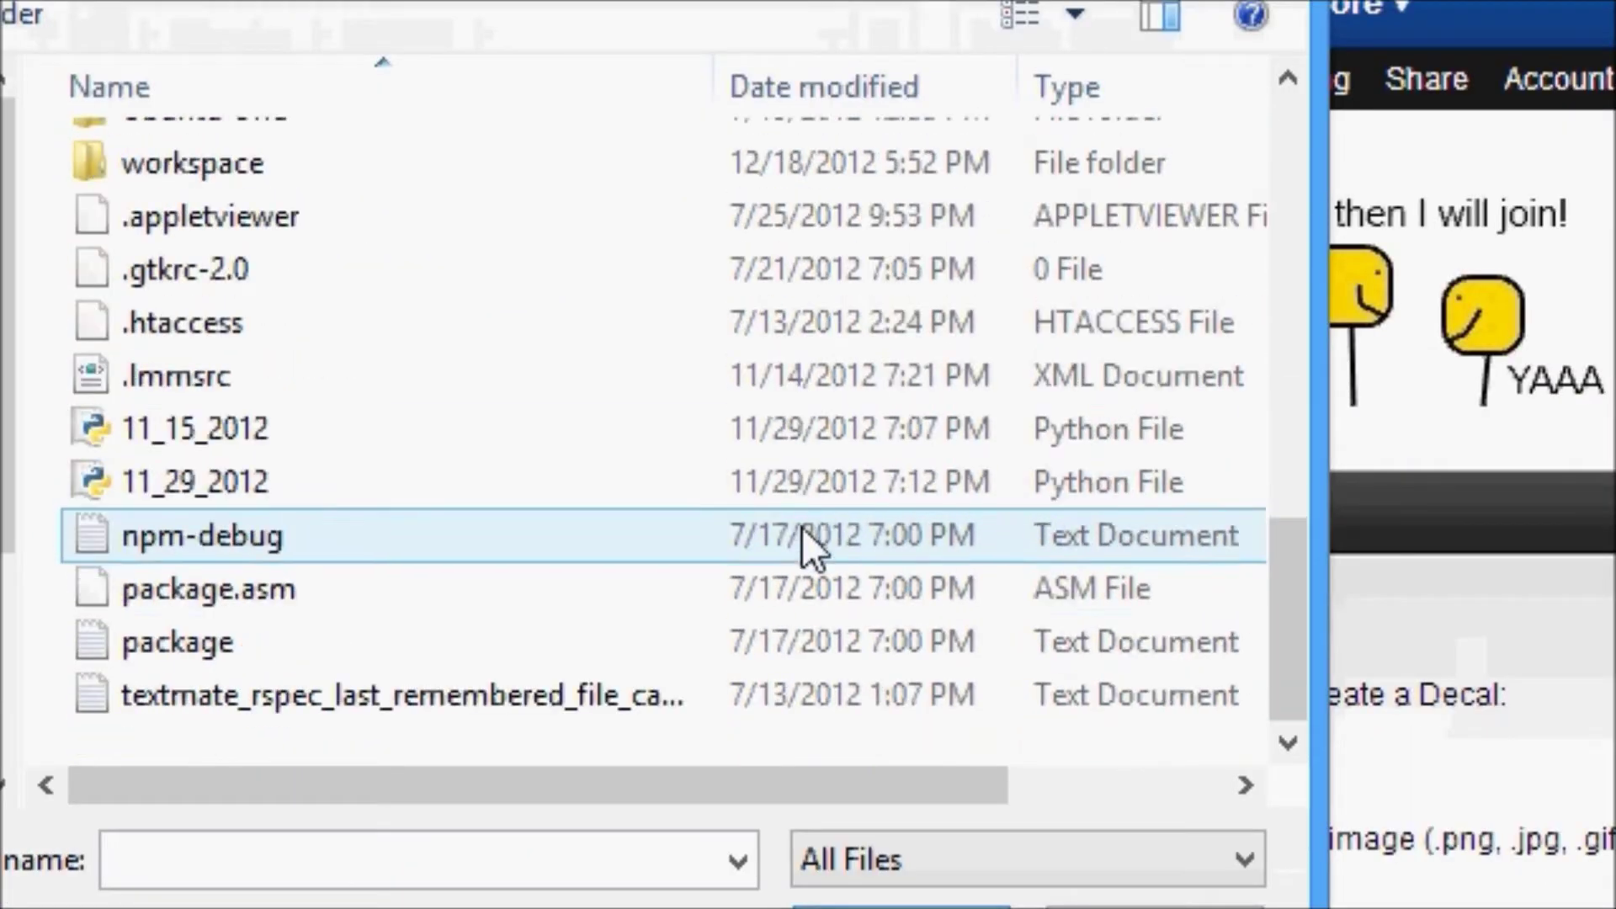
pyautogui.scroll(6, 692, 724)
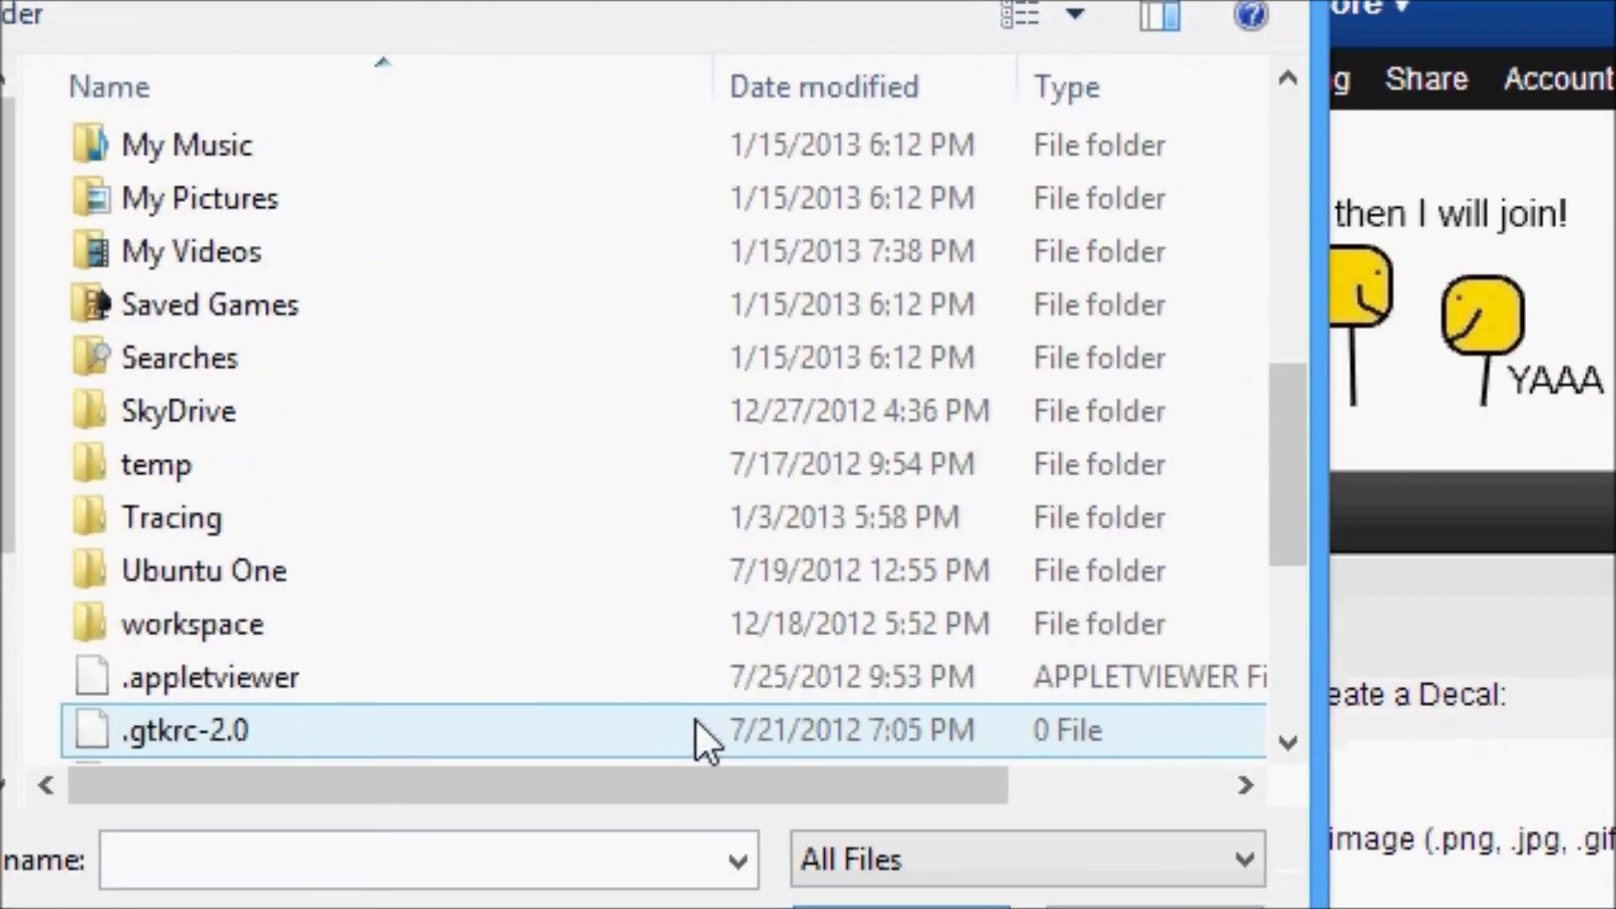
pyautogui.scroll(3, 695, 723)
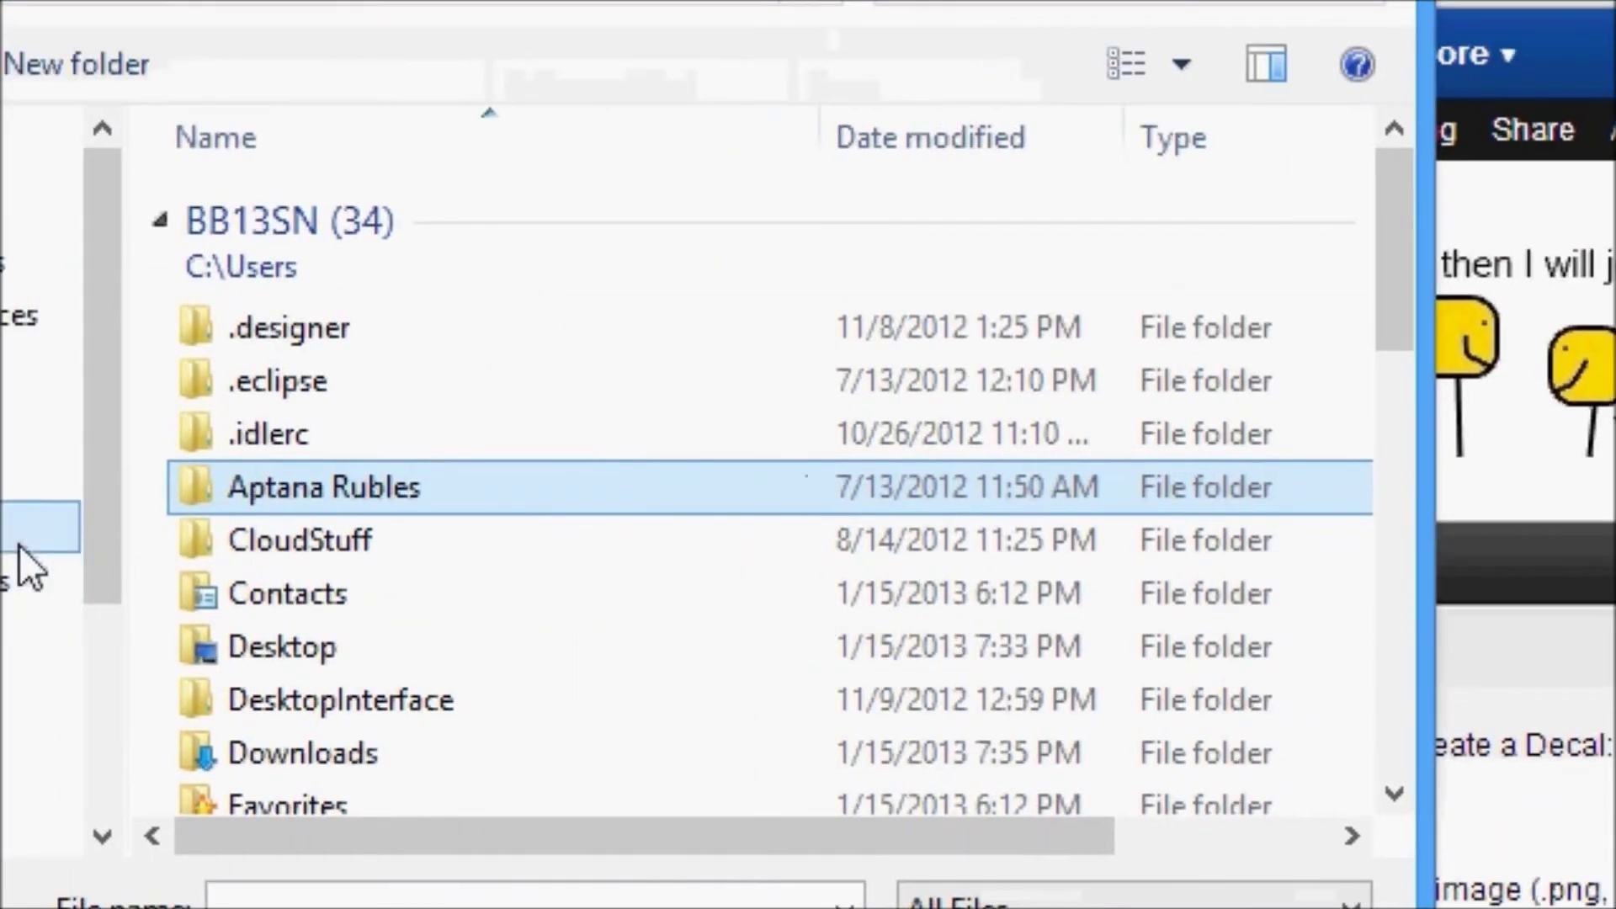
pyautogui.scroll(-12, 4, 538)
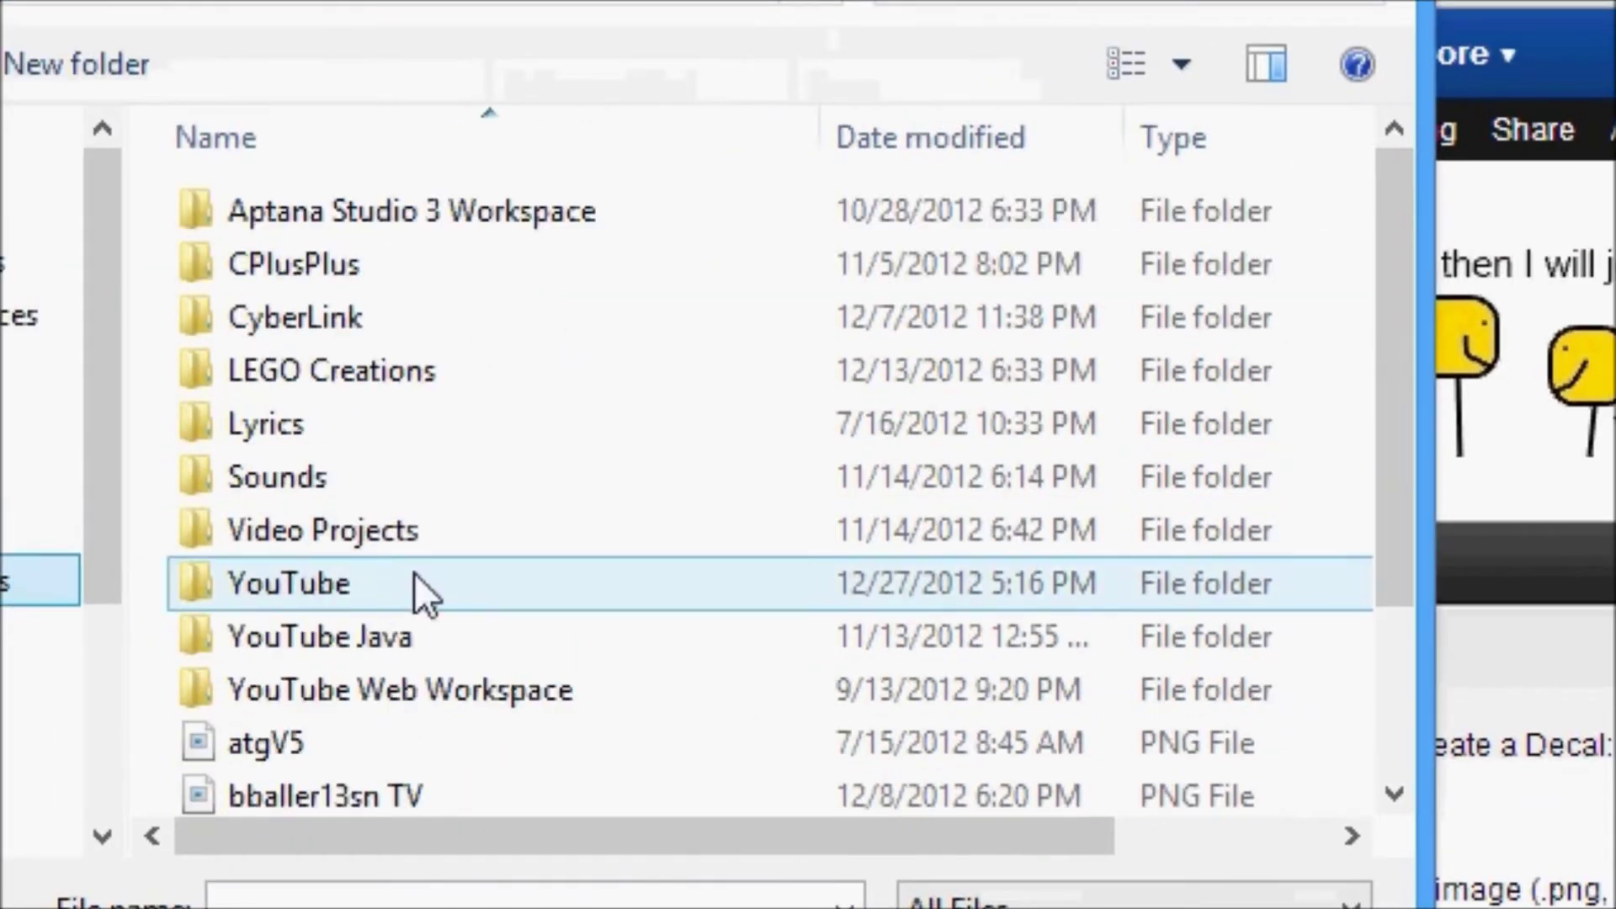
# Select the TV PNG image and create the decal from it.
pyautogui.click(503, 562)
pyautogui.scroll(-2, 503, 562)
pyautogui.click(447, 574)
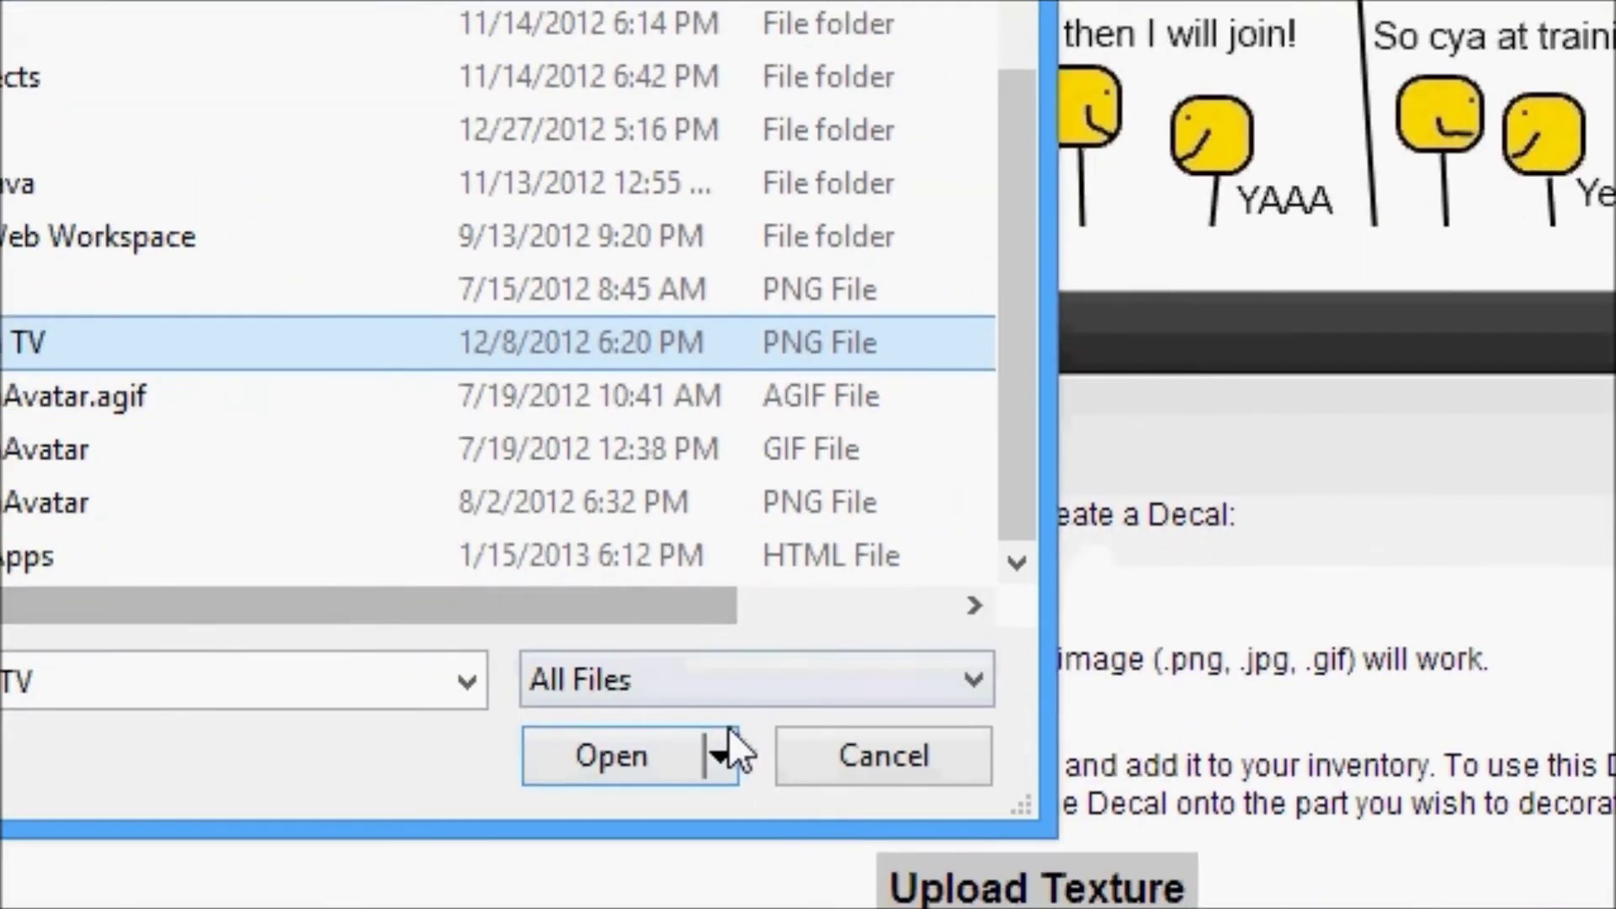
pyautogui.click(690, 748)
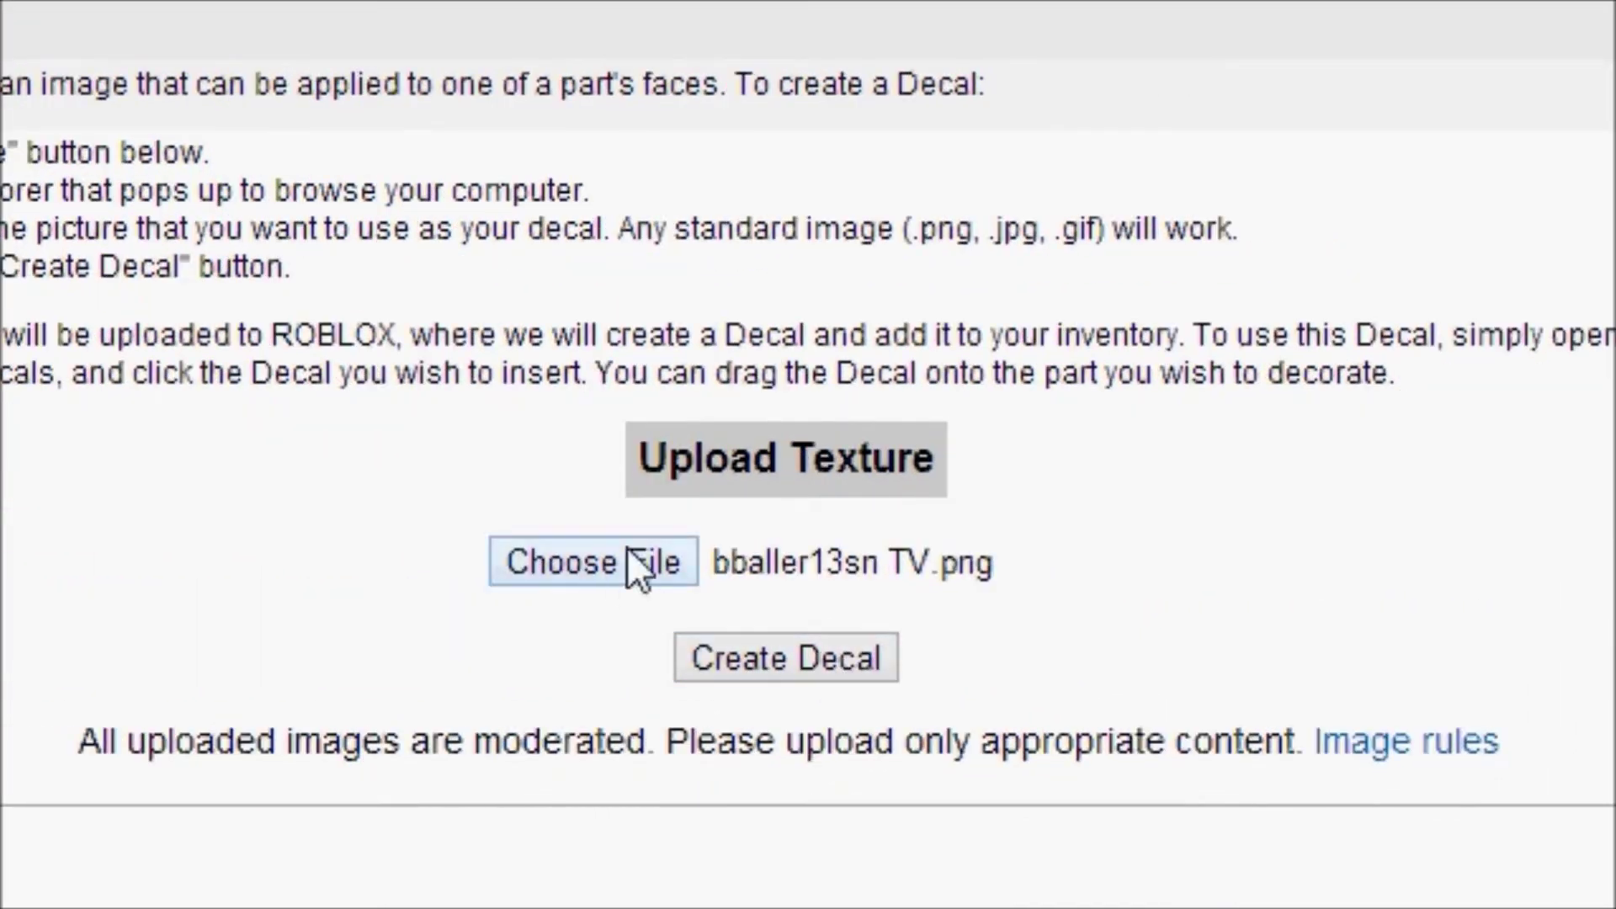
pyautogui.click(761, 672)
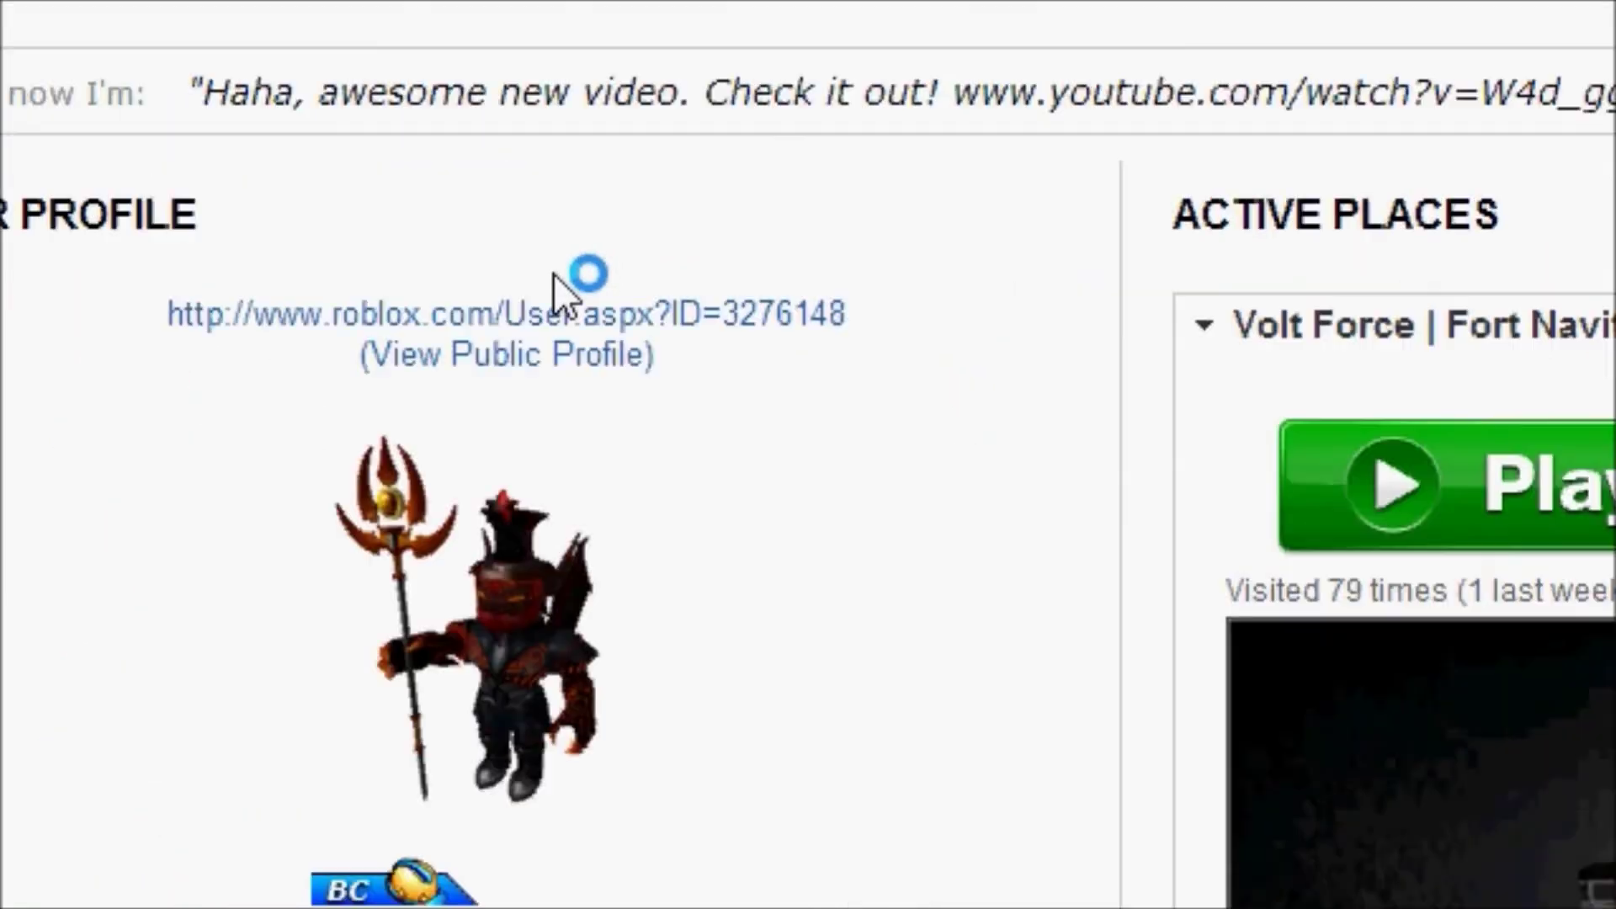
# Show the inventory's Decals and go to the new TV decal's item page.
pyautogui.scroll(-15, 214, 429)
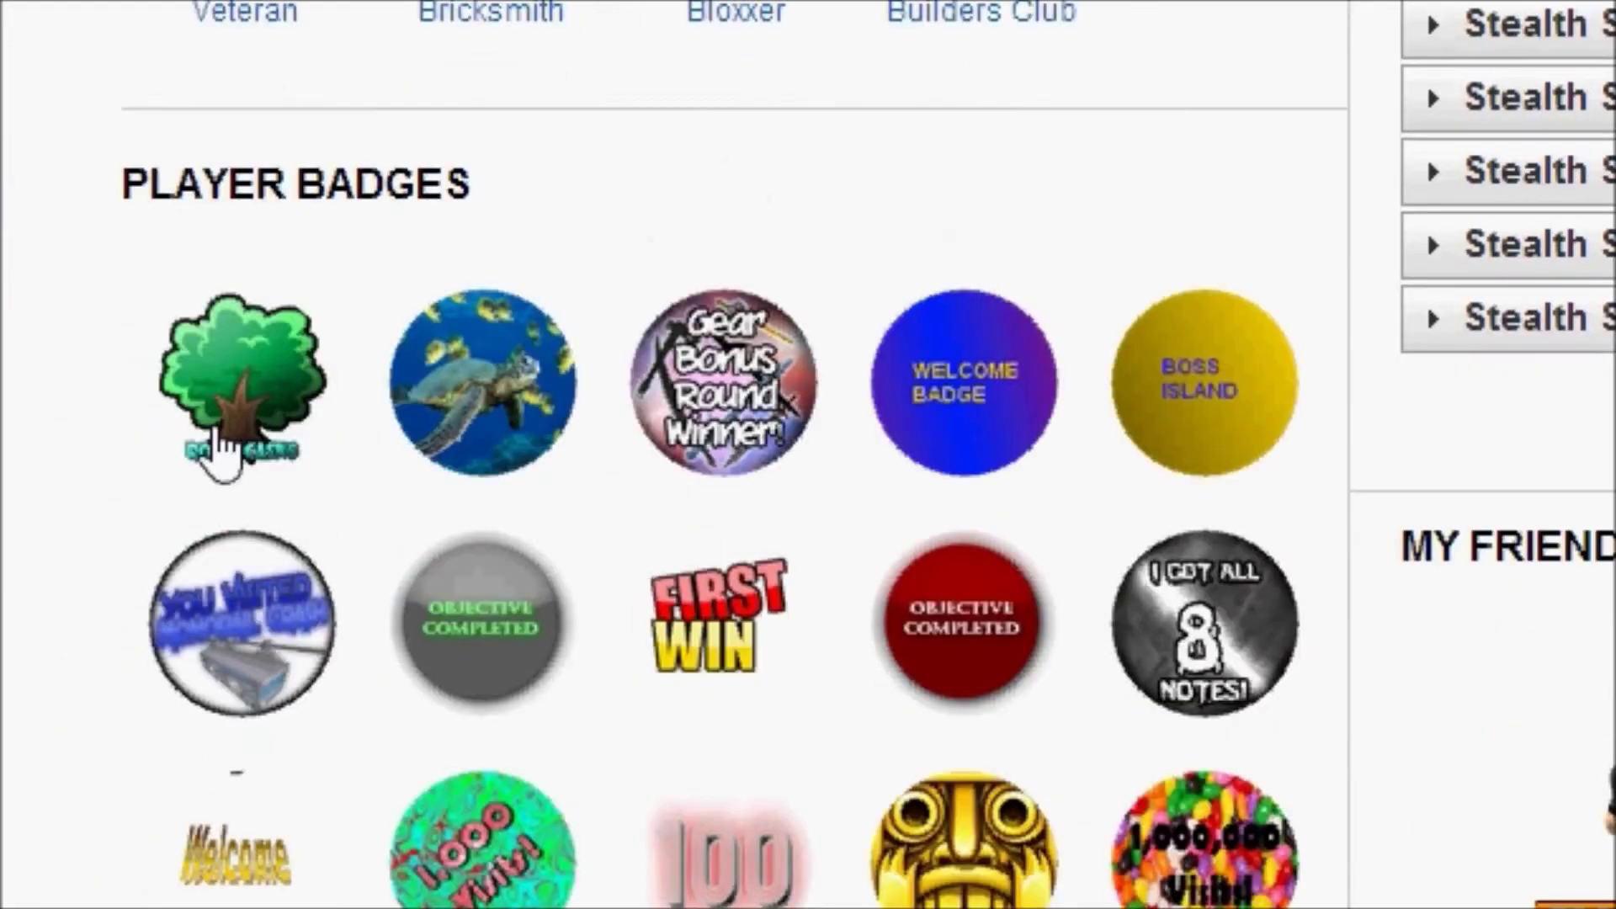
pyautogui.scroll(-20, 214, 437)
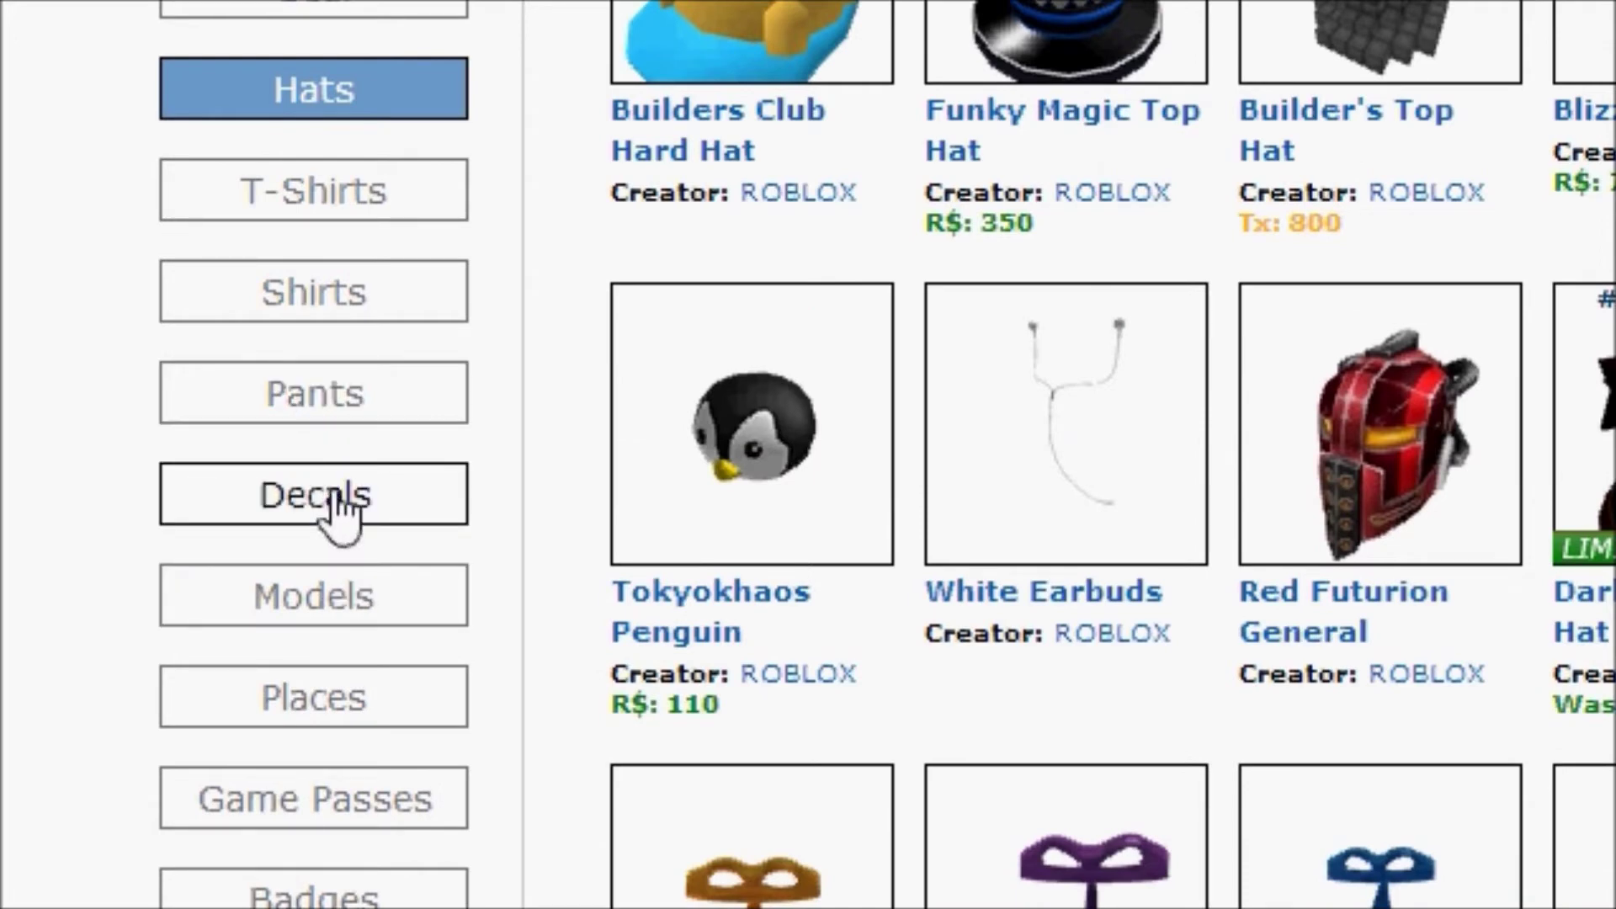
pyautogui.click(335, 497)
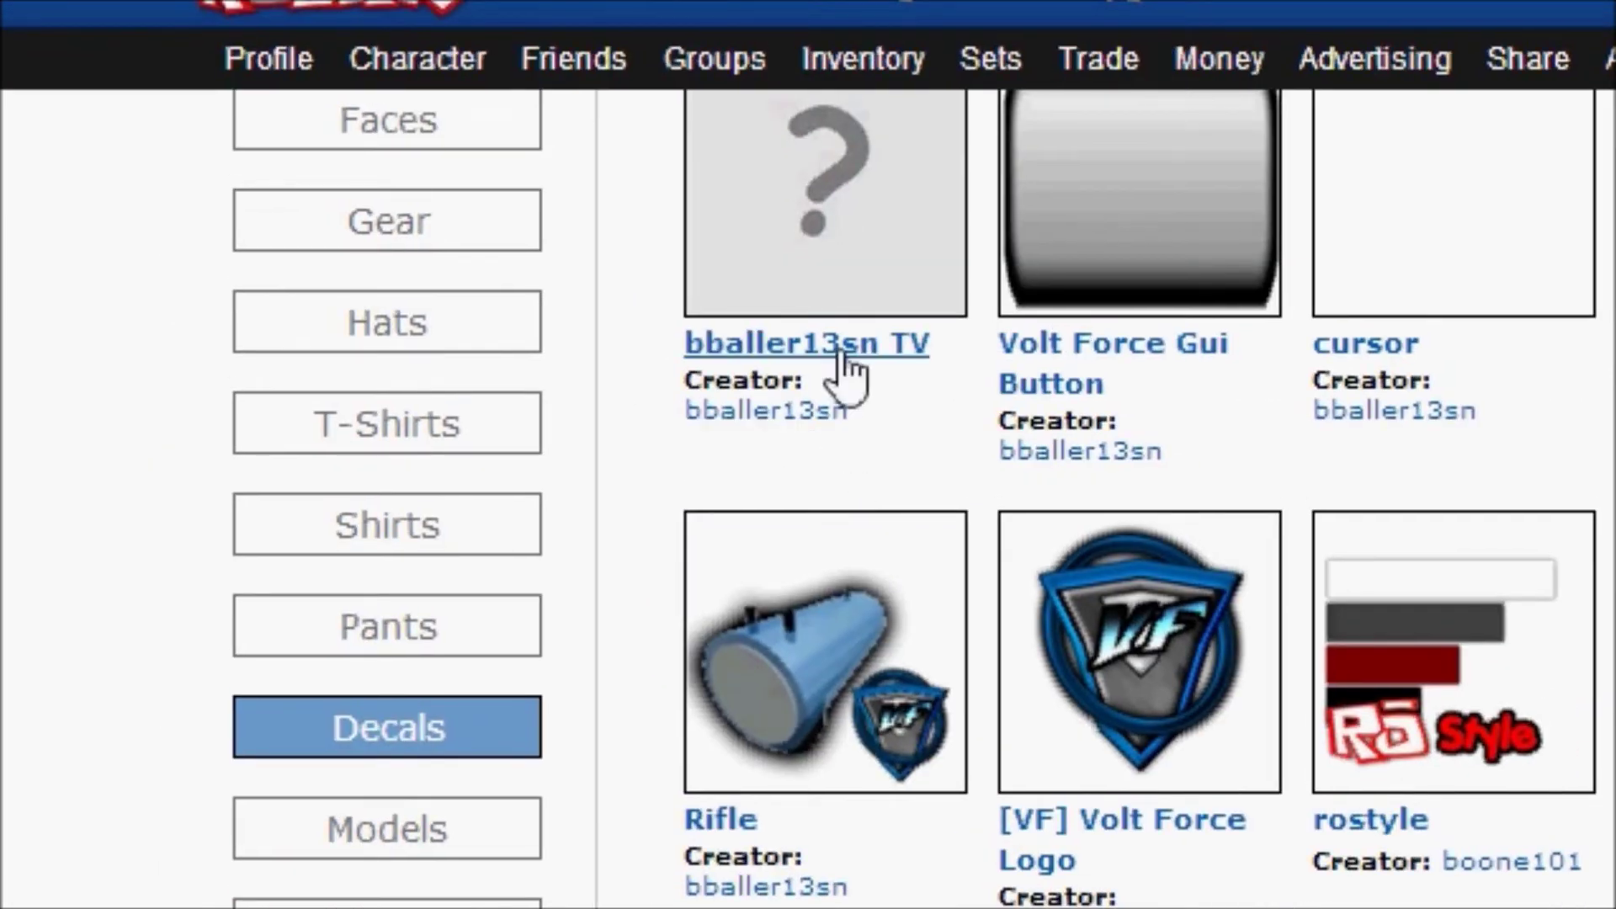
pyautogui.click(846, 370)
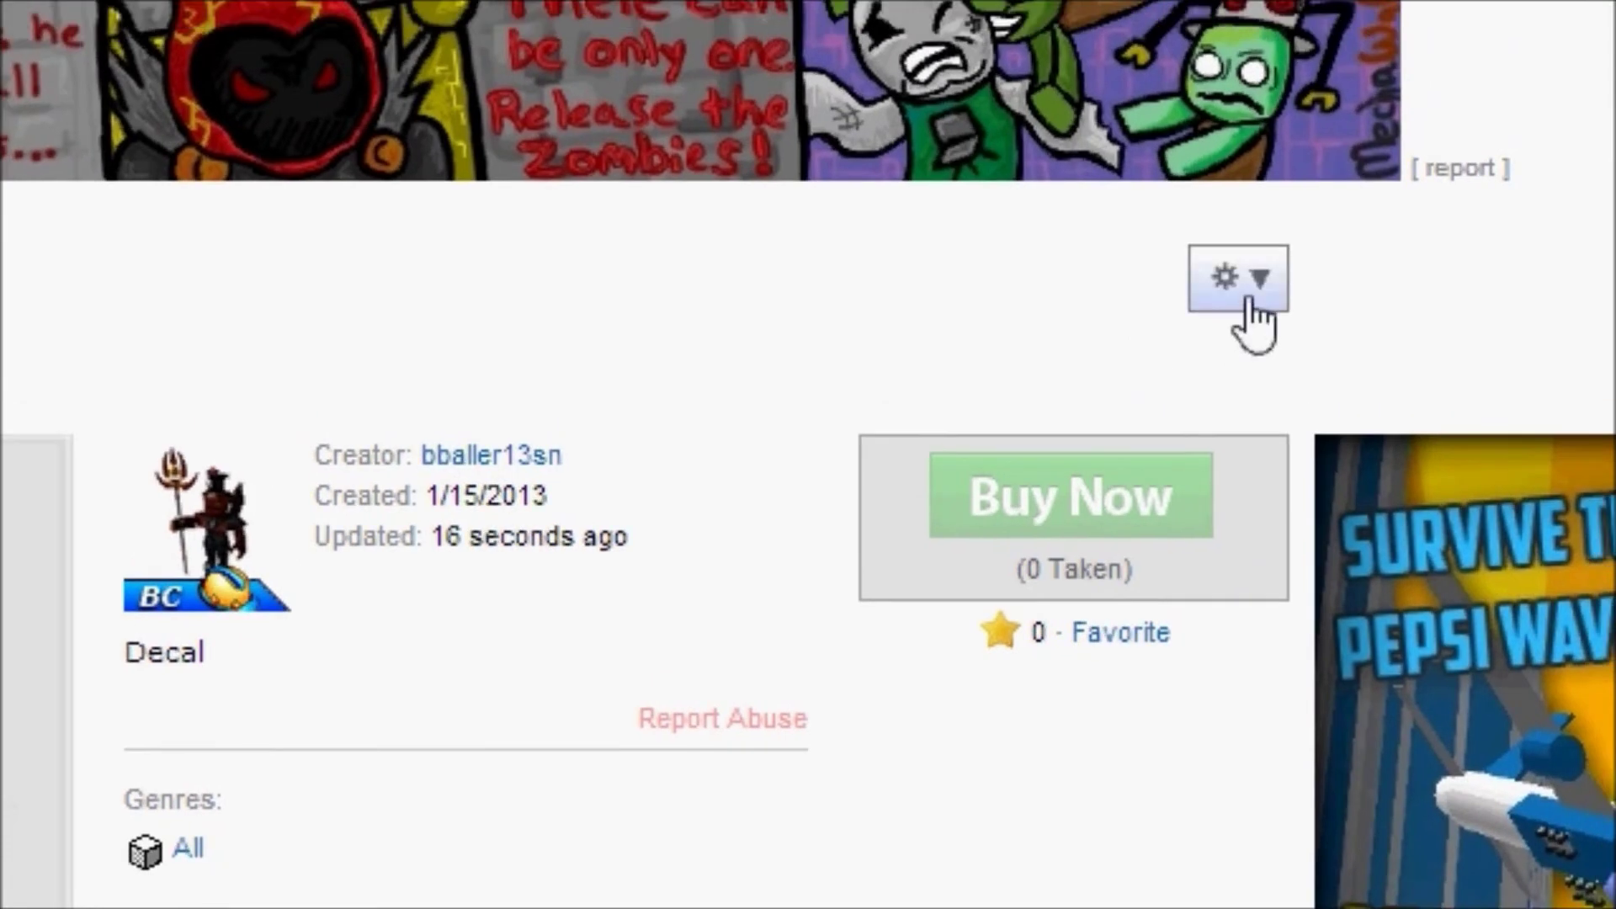
# Bring up the decal's configuration page from the gear menu's Configure this Decal.
pyautogui.click(1249, 283)
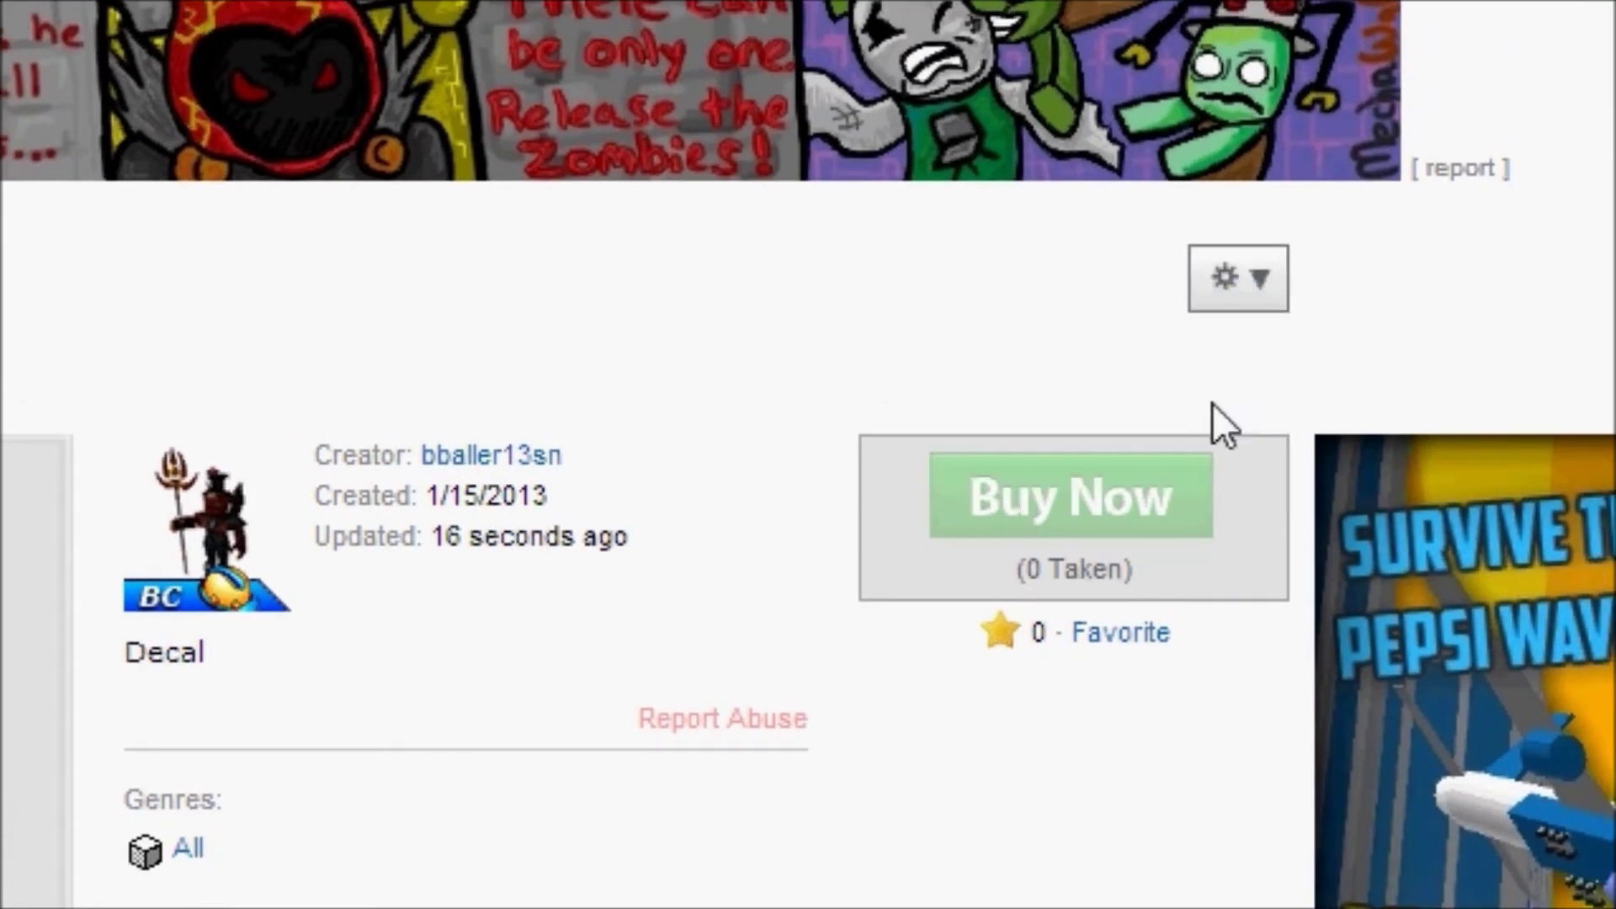
pyautogui.click(1225, 407)
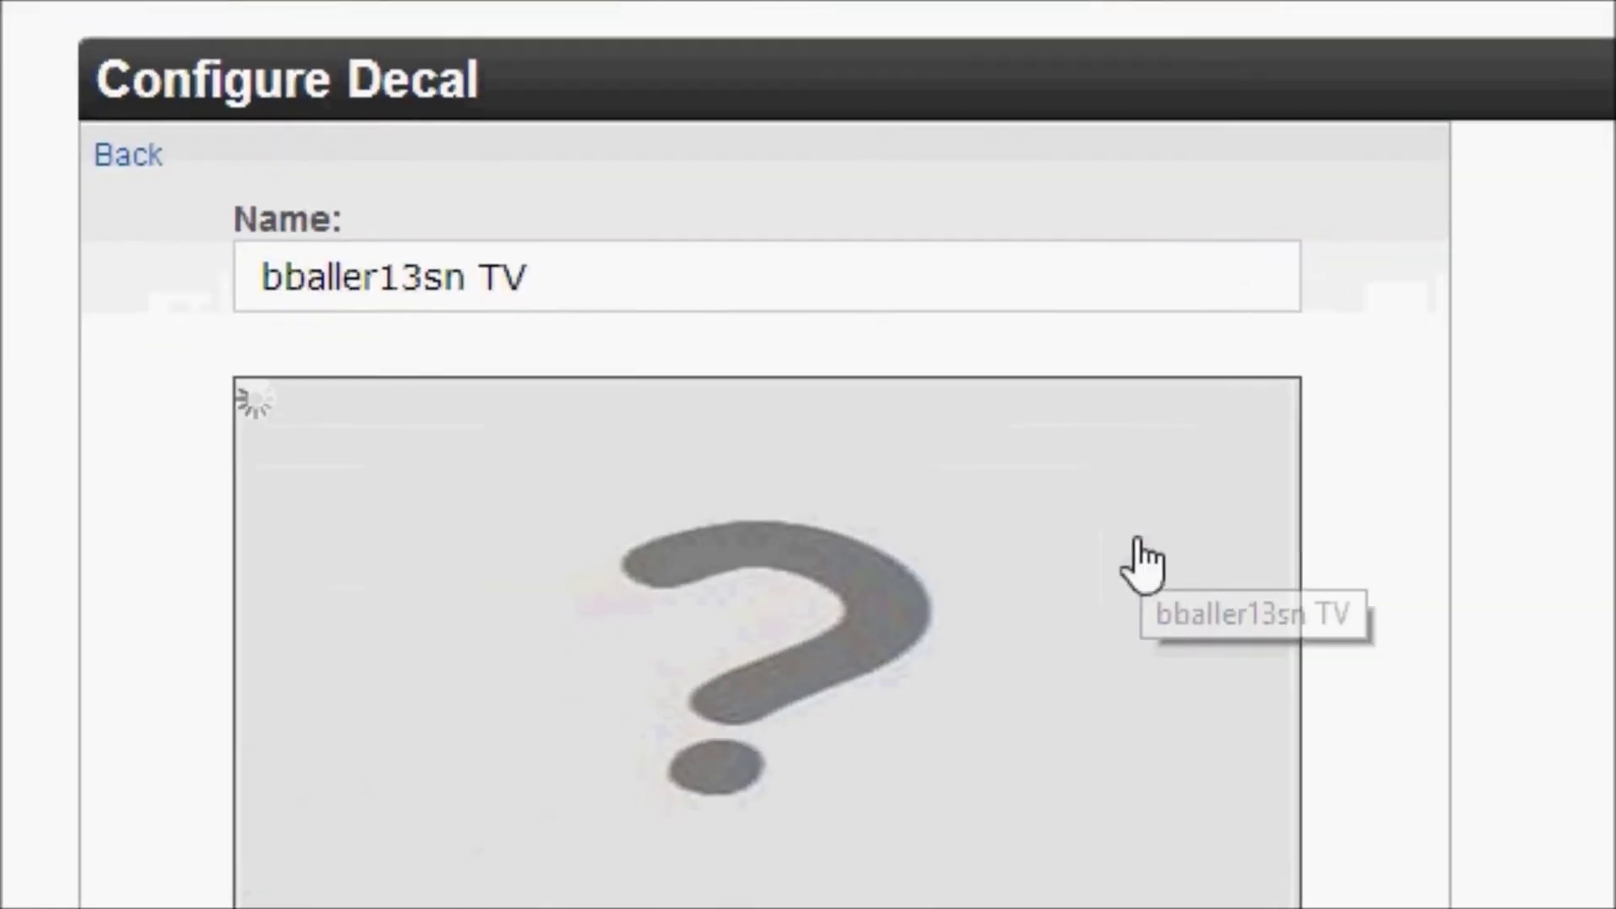
pyautogui.scroll(-3, 1147, 560)
pyautogui.tripleClick(526, 21)
pyautogui.click(520, 106)
pyautogui.scroll(-6, 534, 126)
pyautogui.click(512, 433)
# Replace the description 'Decal' with 'From a YouTube tutorial! Watch it here:' and save.
pyautogui.tripleClick(313, 436)
pyautogui.click(407, 454)
pyautogui.scroll(-3, 504, 446)
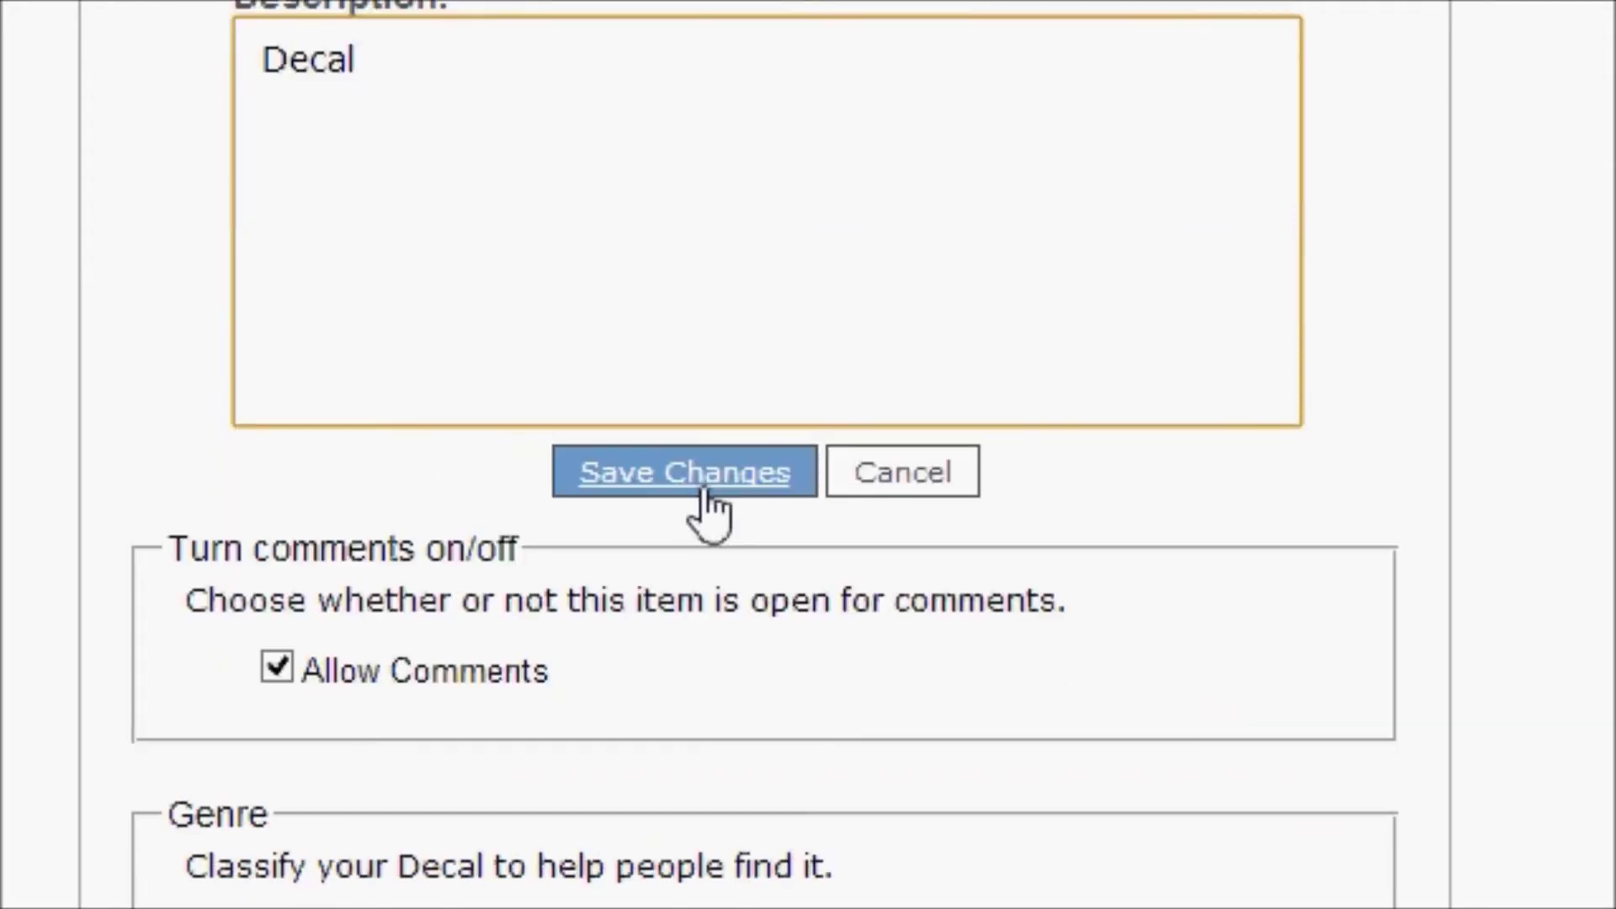
pyautogui.hotkey('ctrl', 'a')
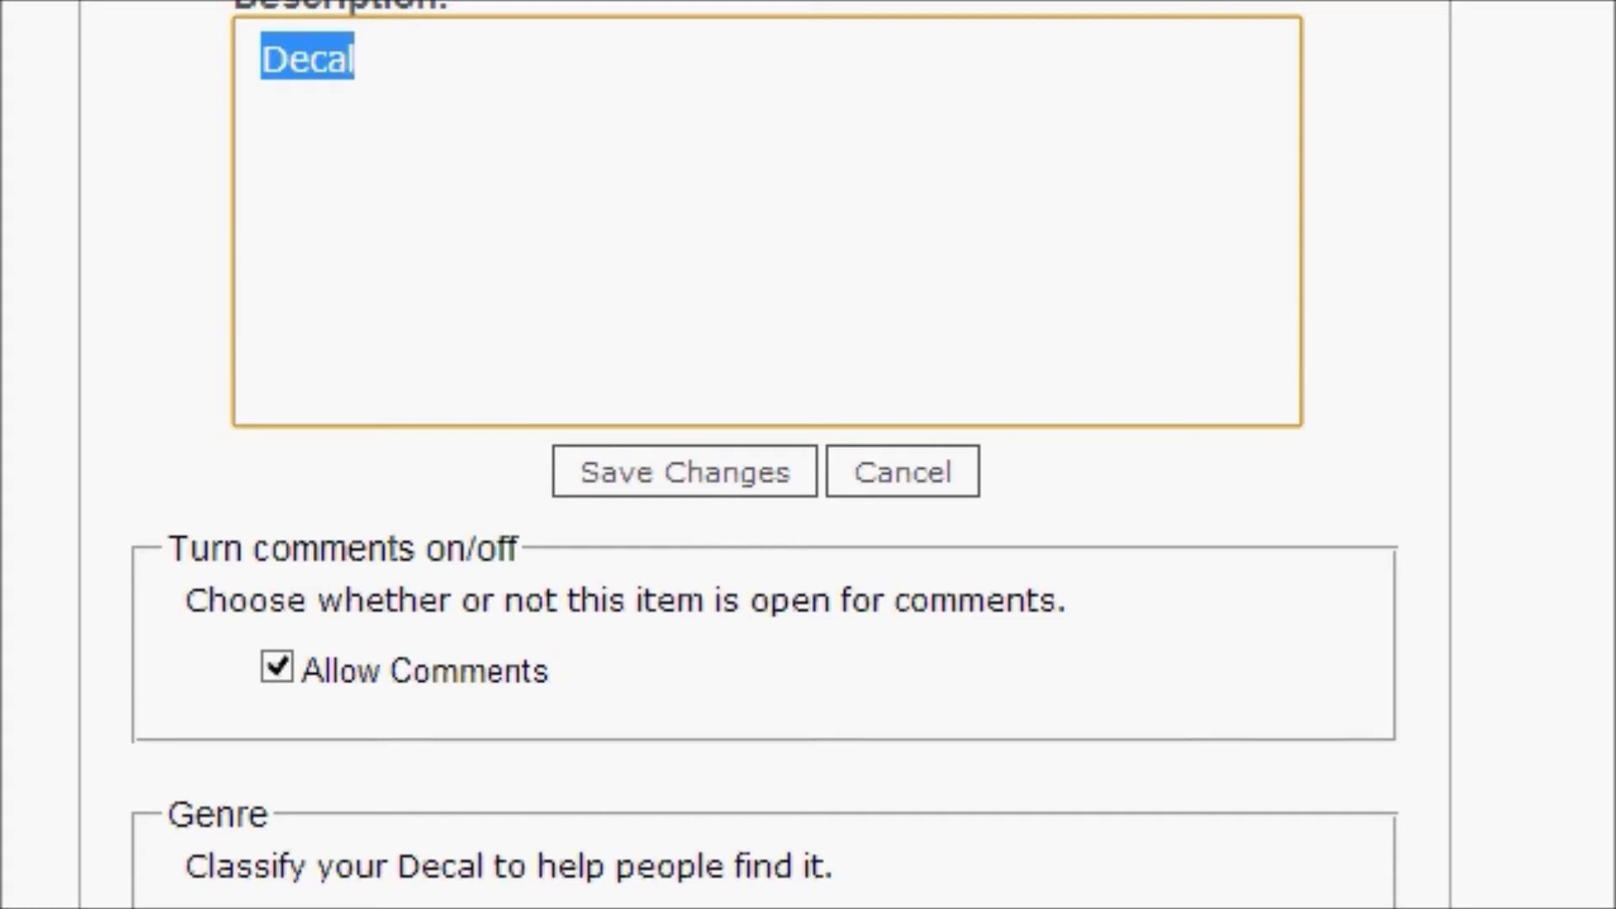
pyautogui.write('From a Y')
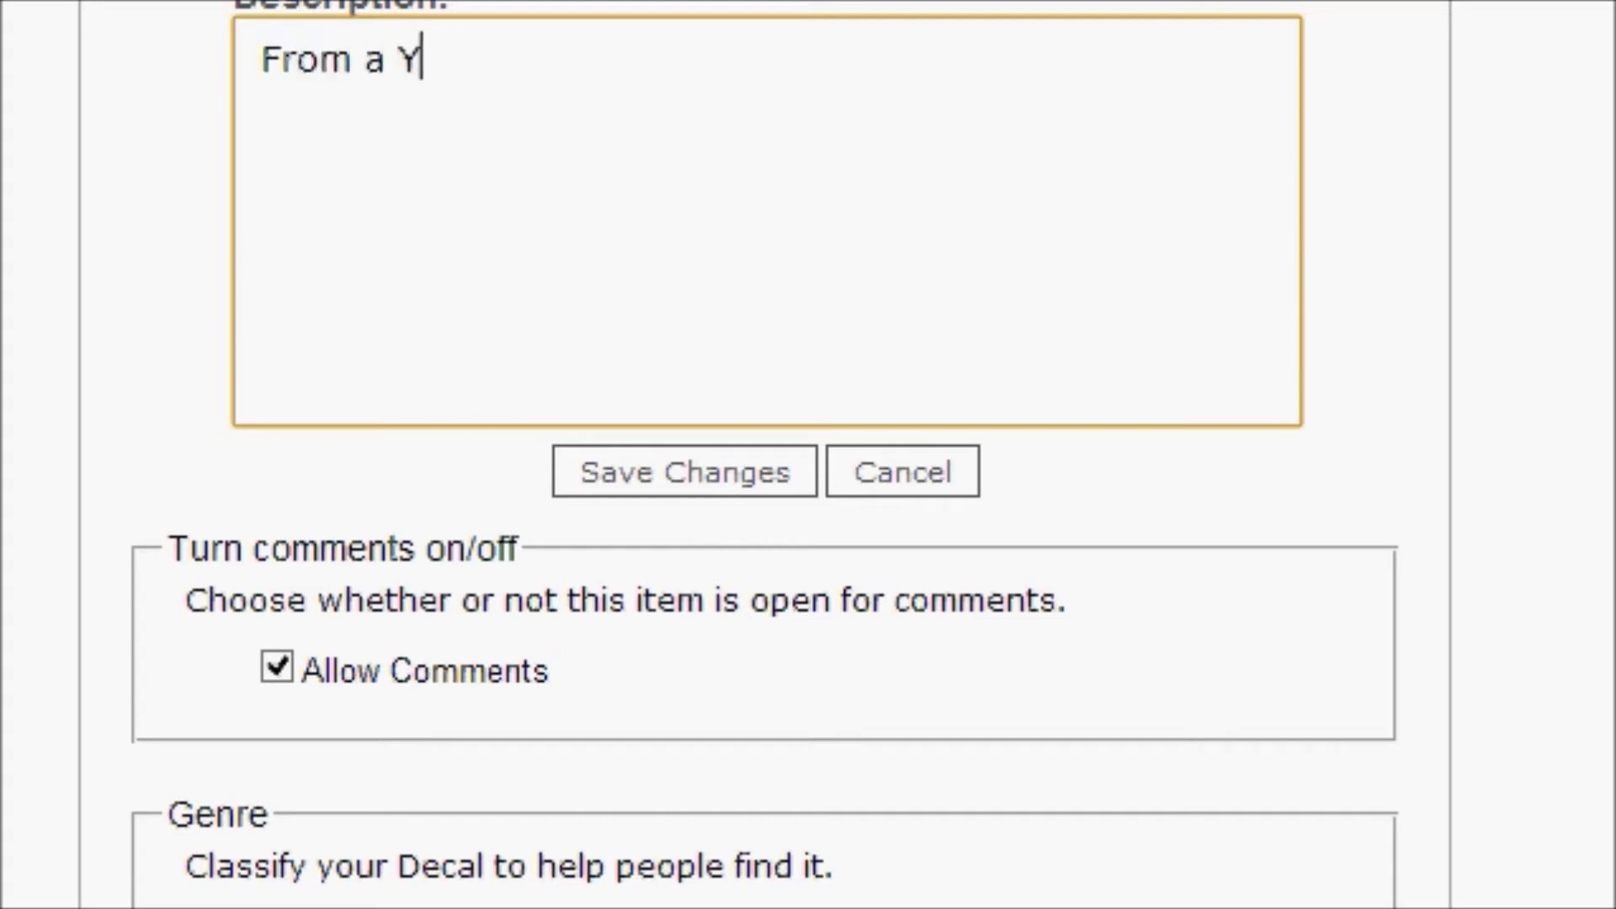
pyautogui.write('ouTube tutor')
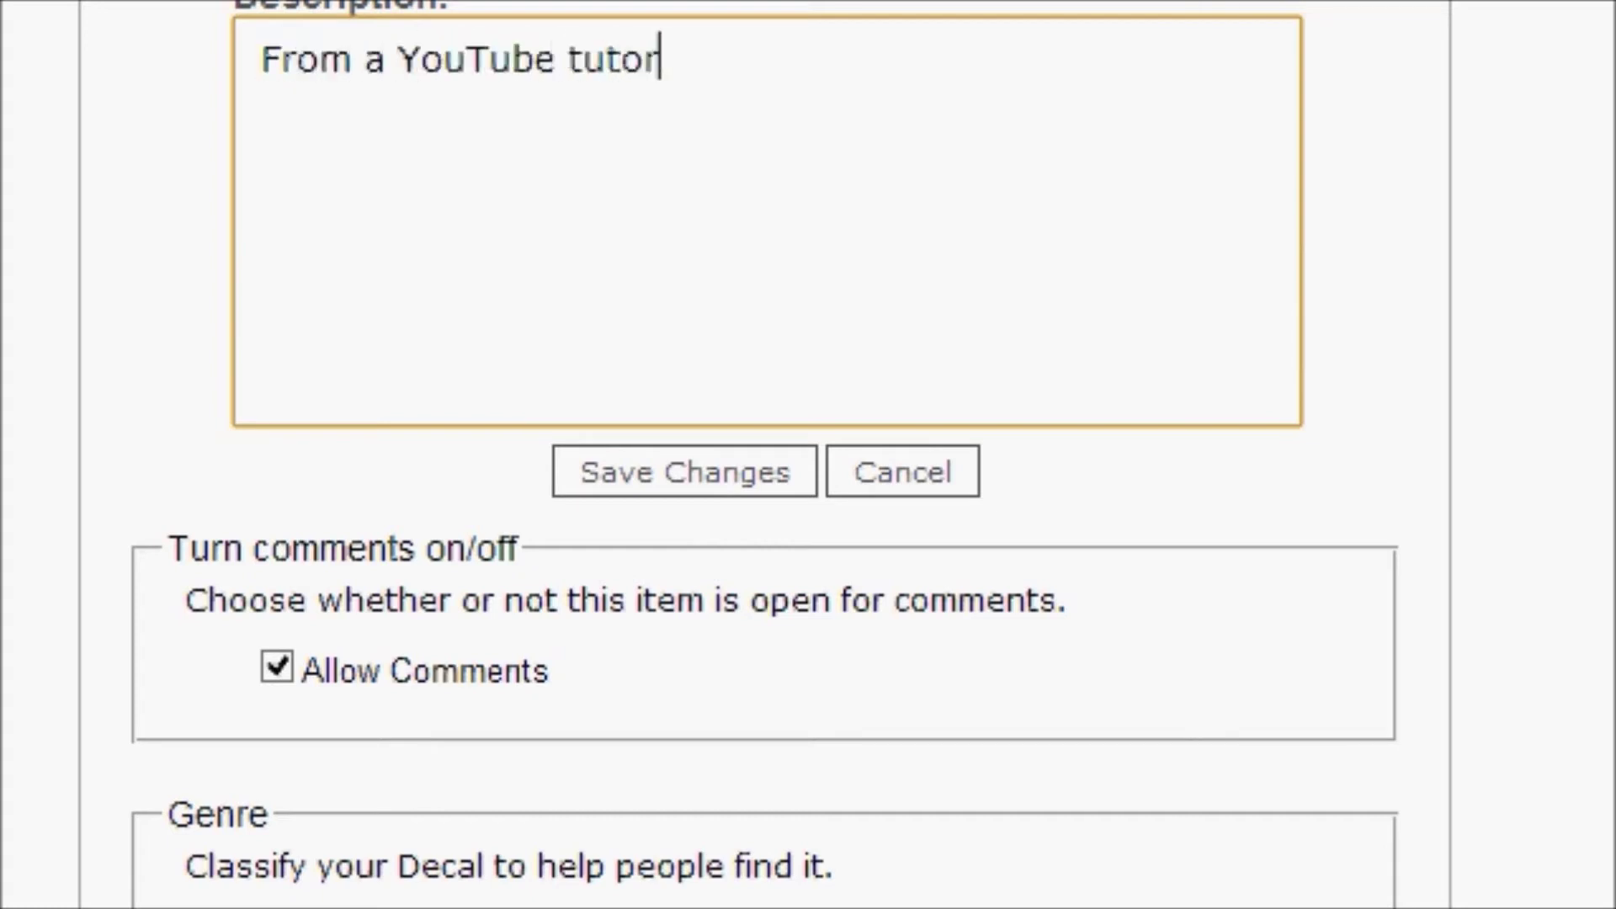
pyautogui.write('ial!  Watch it')
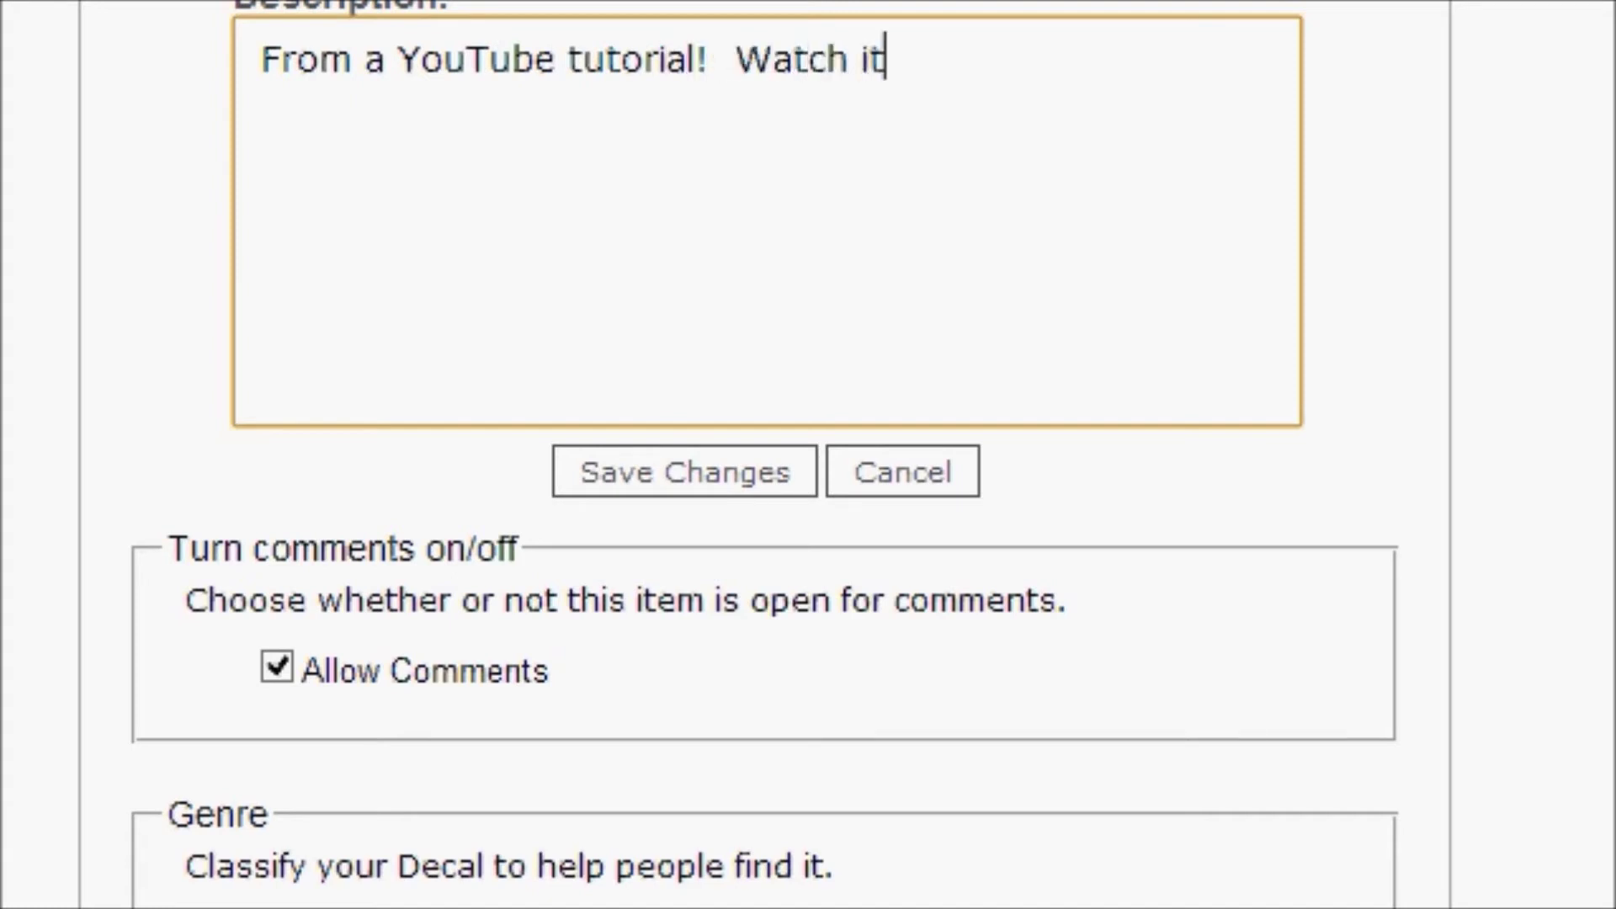
pyautogui.write(' here:')
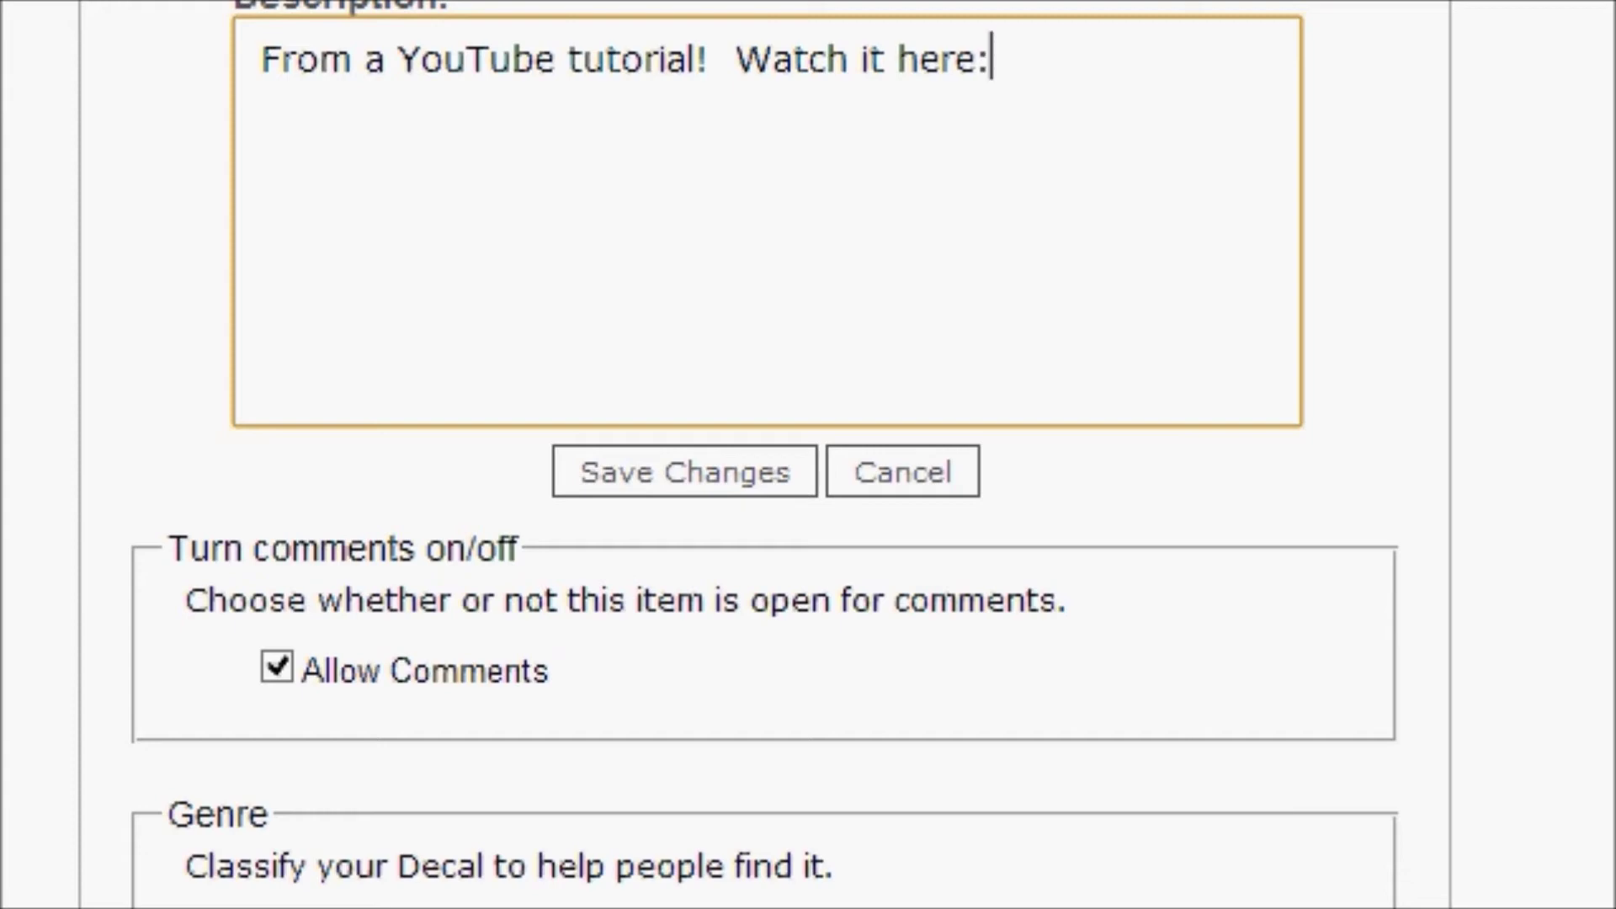
pyautogui.click(599, 476)
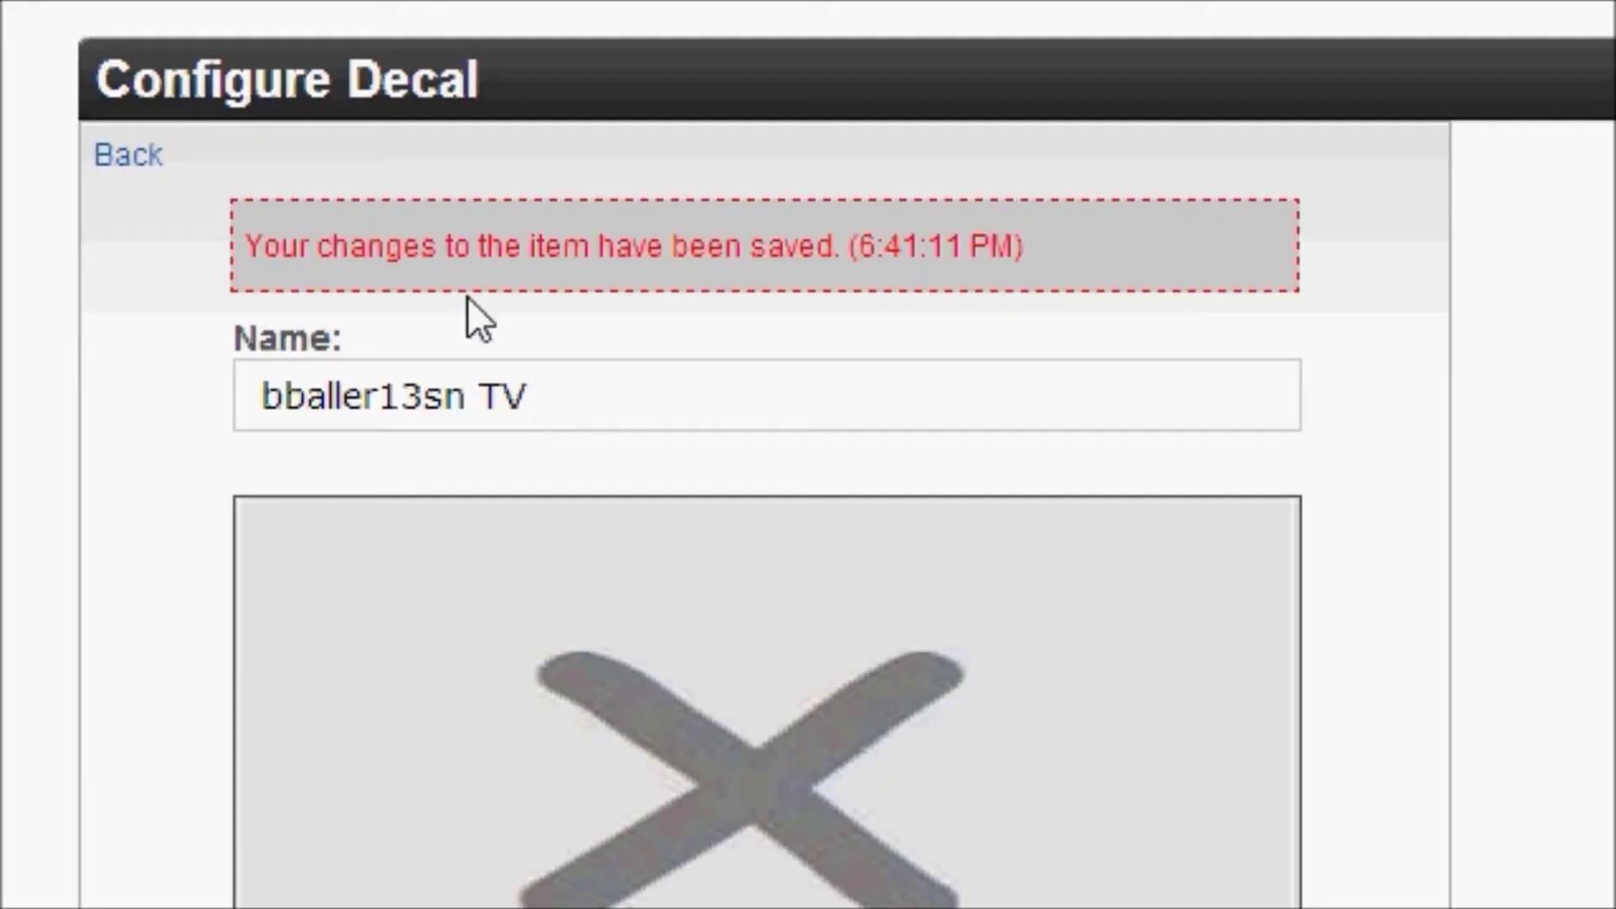
# Tick the Free Item checkbox under Make Free, keeping the genre as All.
pyautogui.scroll(-10, 488, 303)
pyautogui.scroll(-10, 515, 270)
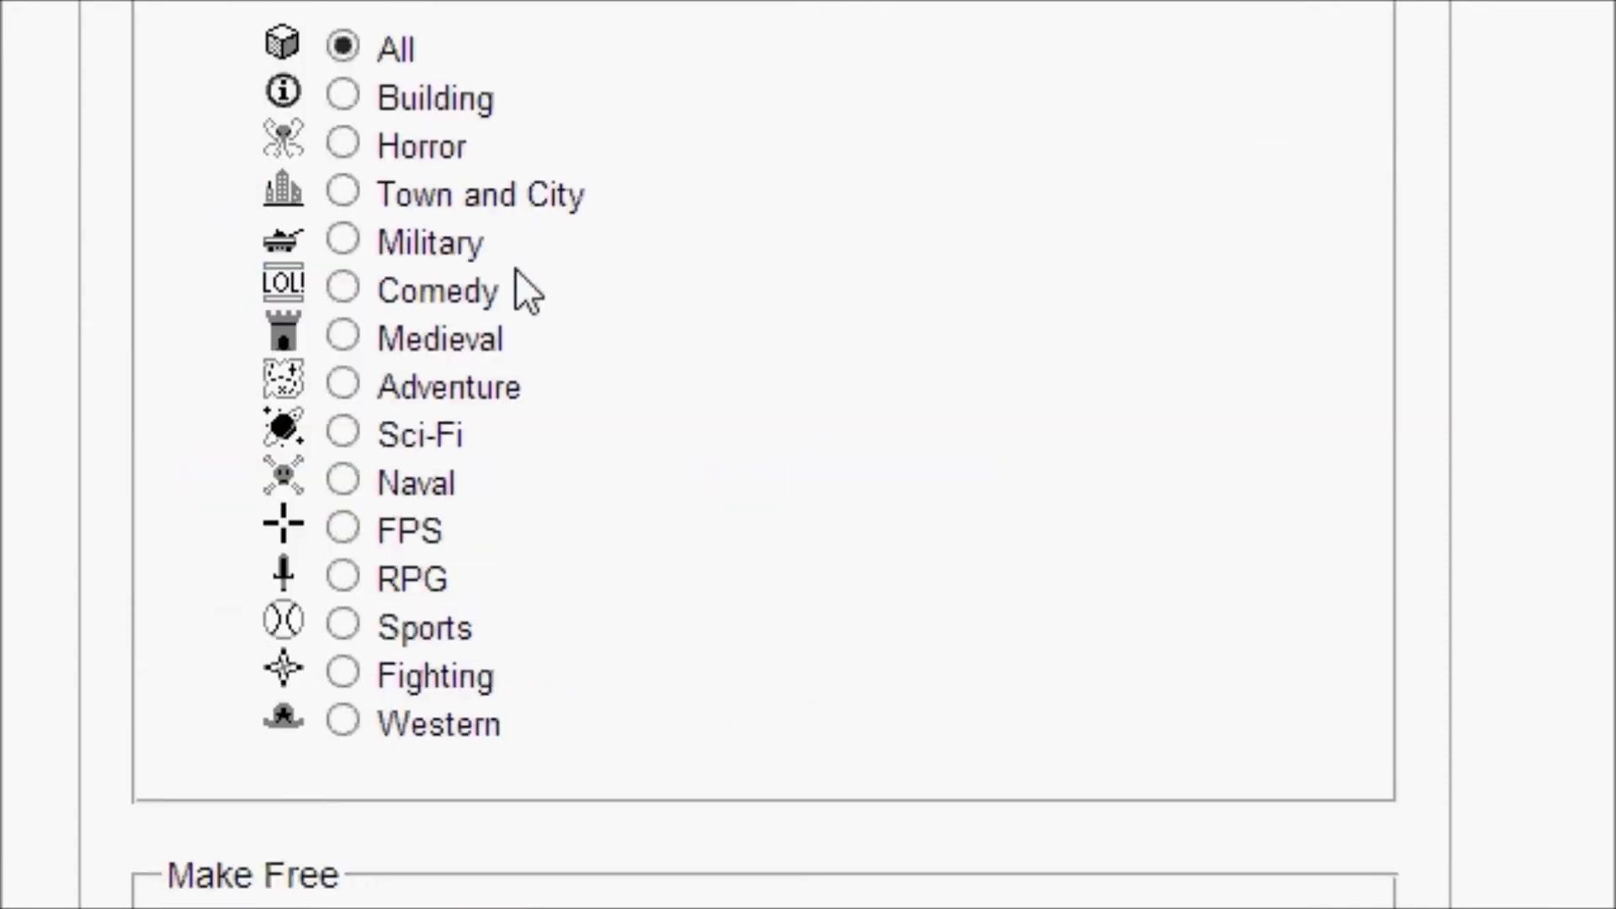
pyautogui.scroll(5, 515, 269)
pyautogui.scroll(-3, 515, 298)
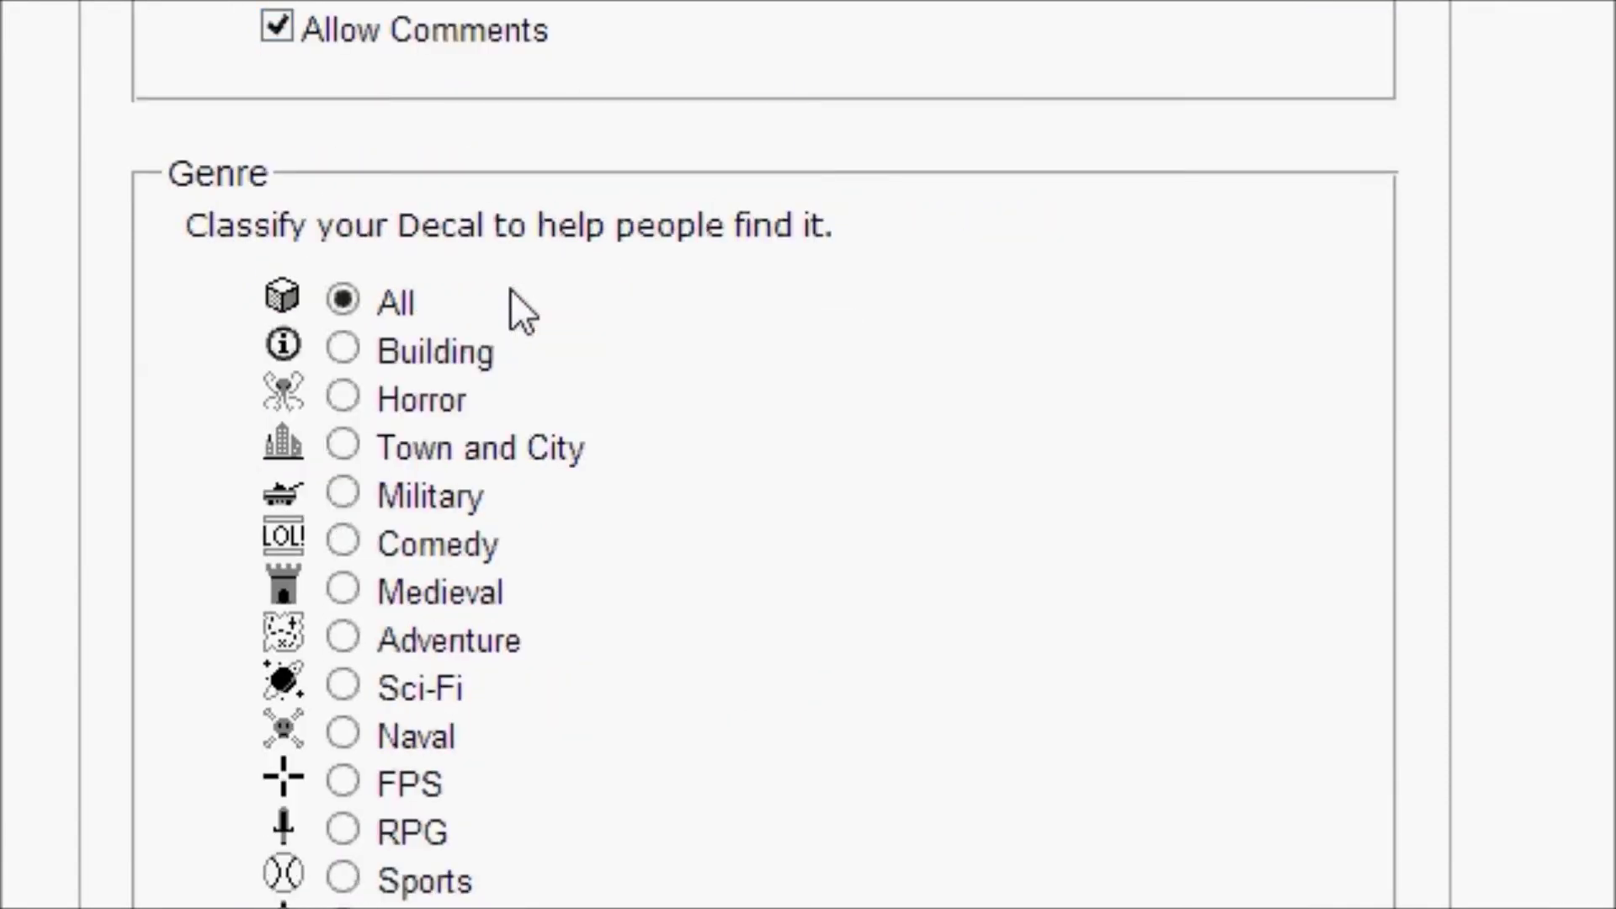
pyautogui.scroll(-3, 493, 395)
pyautogui.scroll(3, 493, 395)
pyautogui.scroll(-9, 530, 378)
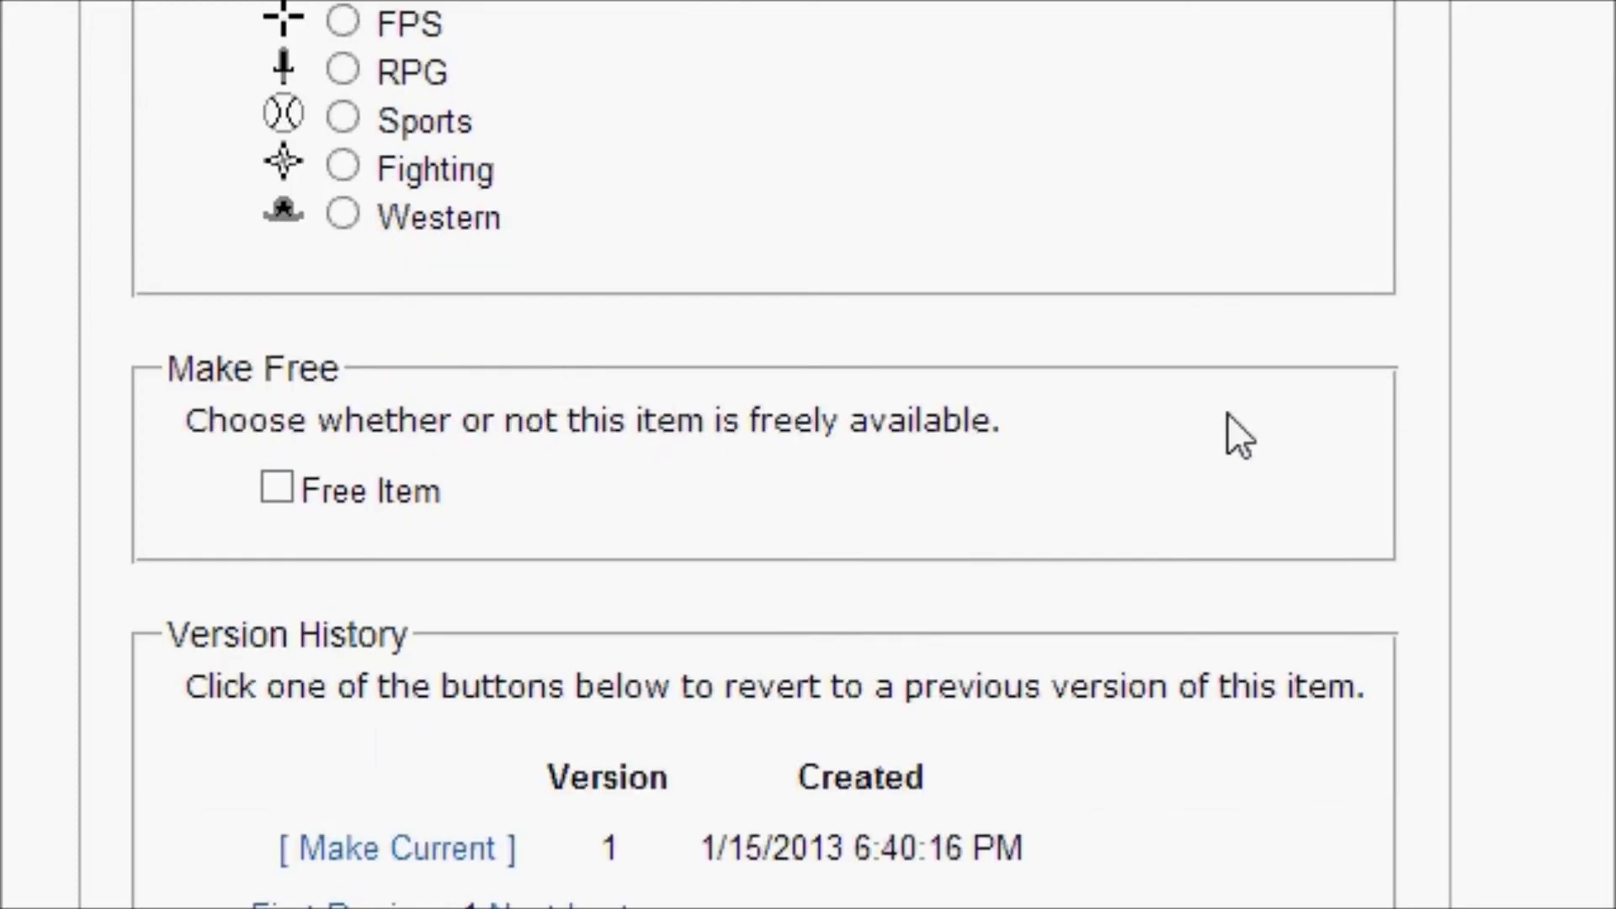
pyautogui.click(397, 500)
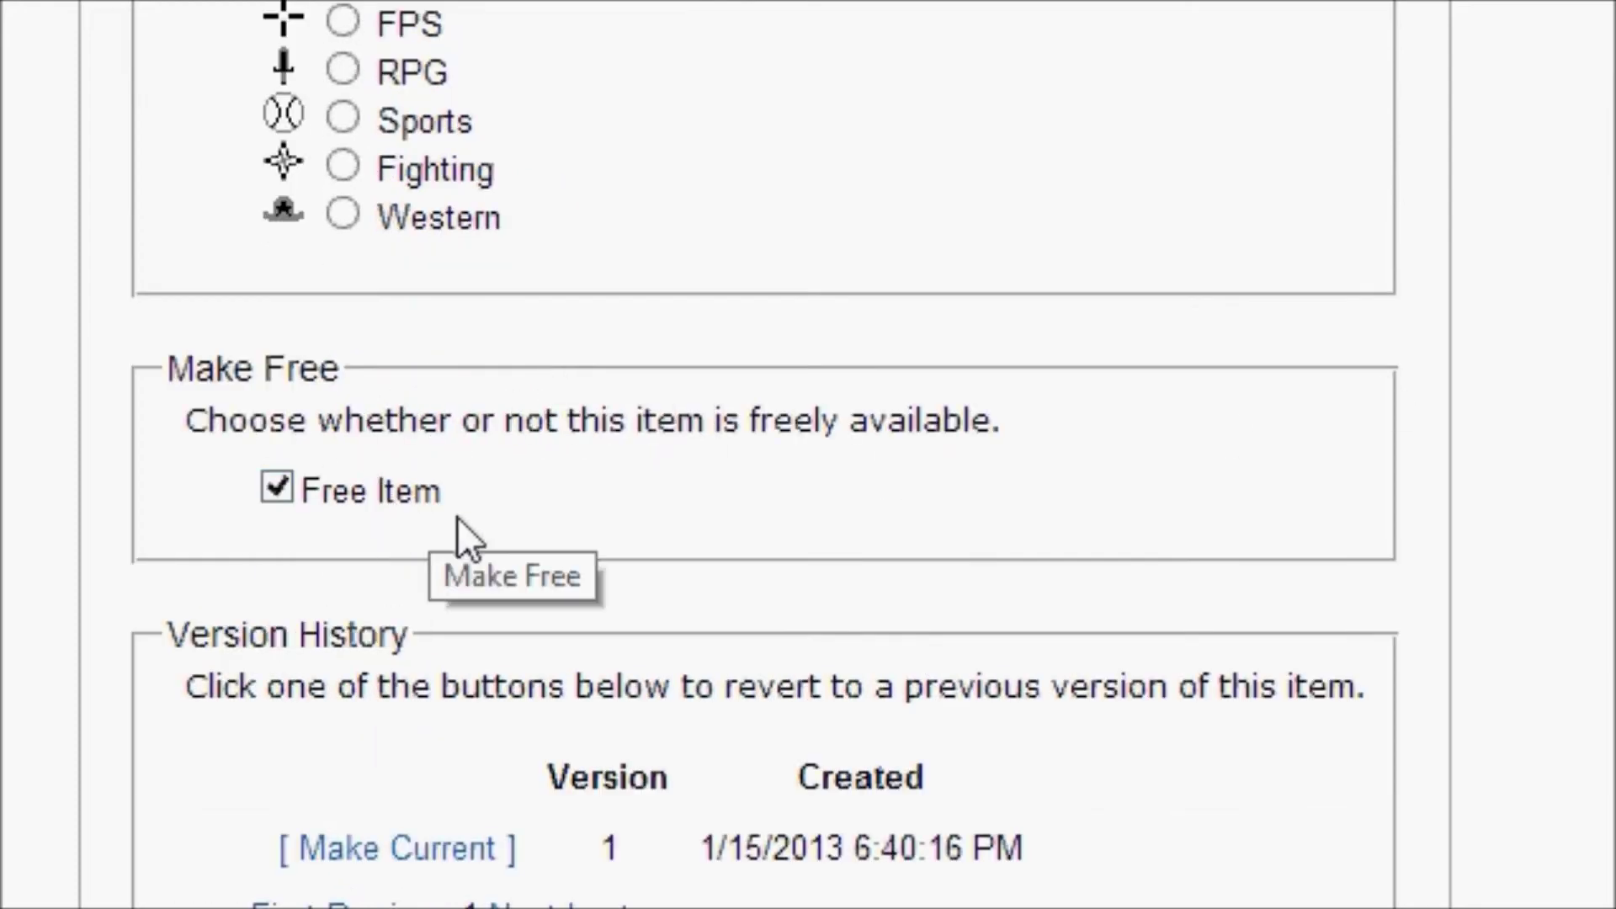
pyautogui.scroll(-3, 462, 539)
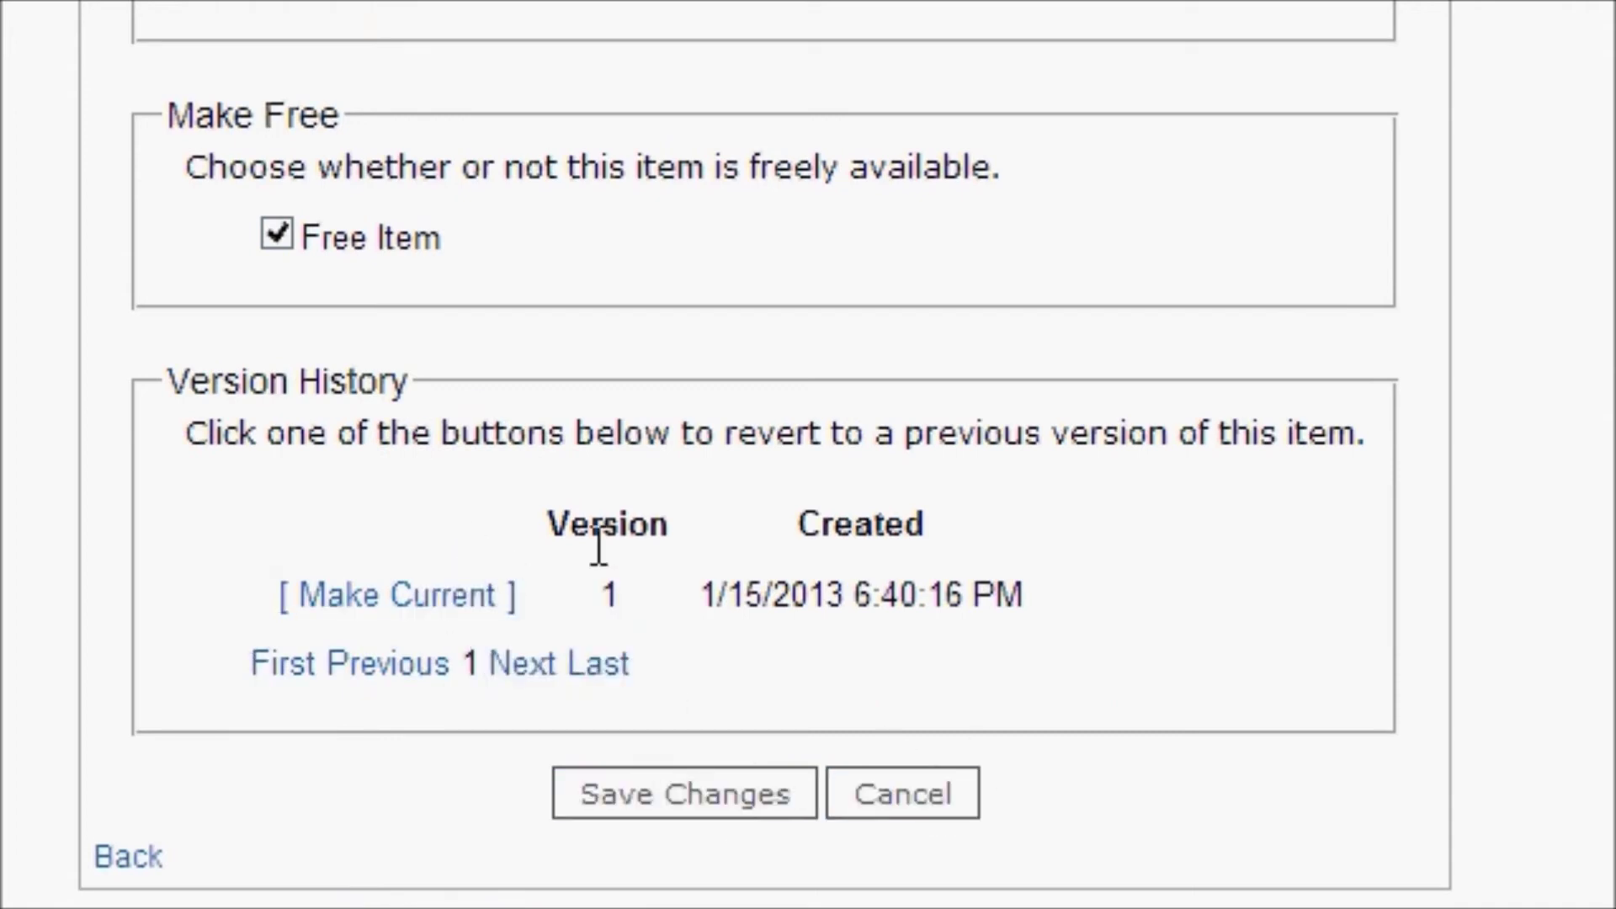